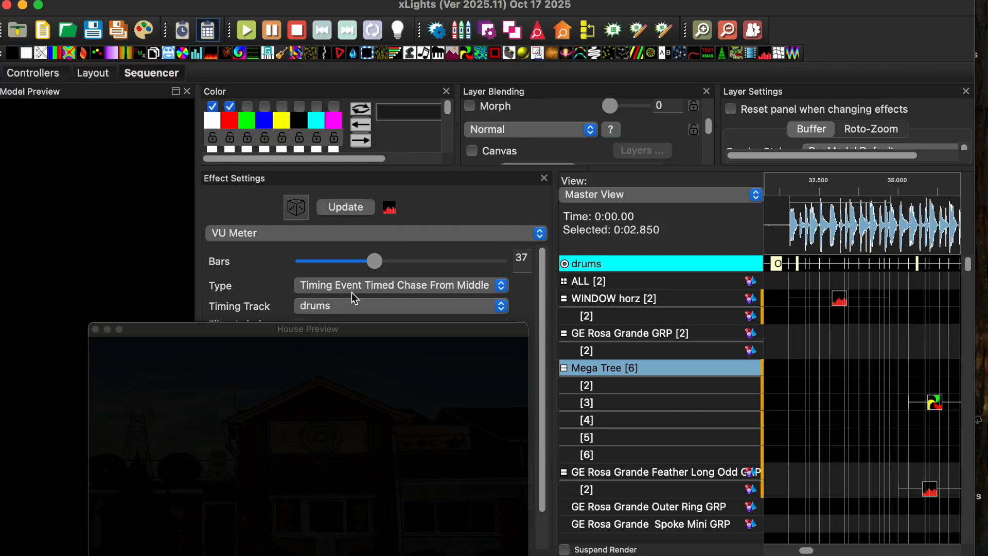
- Examine the available types and timing tracks for the VU Meter effect on WINDOW horz
click(502, 286)
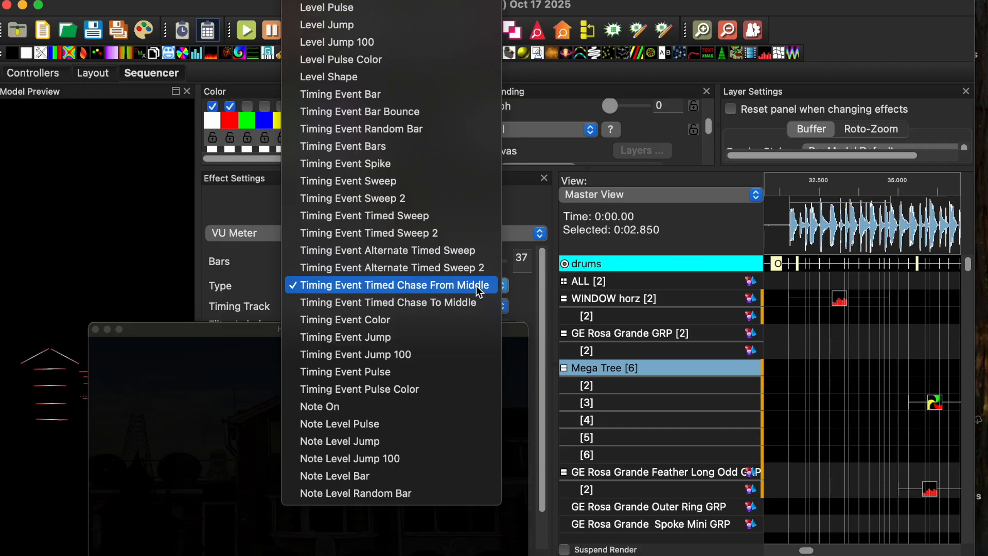
scroll(476, 286, up, 5)
scroll(475, 288, down, 4)
click(452, 353)
click(504, 289)
click(378, 285)
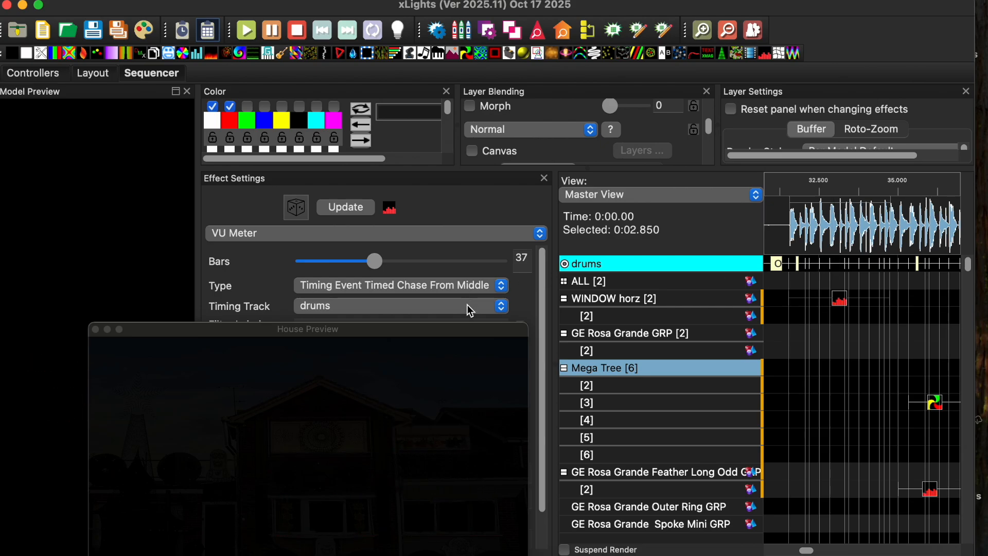
click(412, 306)
click(412, 307)
- Enlarge the color, blending and layer settings area slightly and set the VU Meter effect's Bars to 30
click(908, 178)
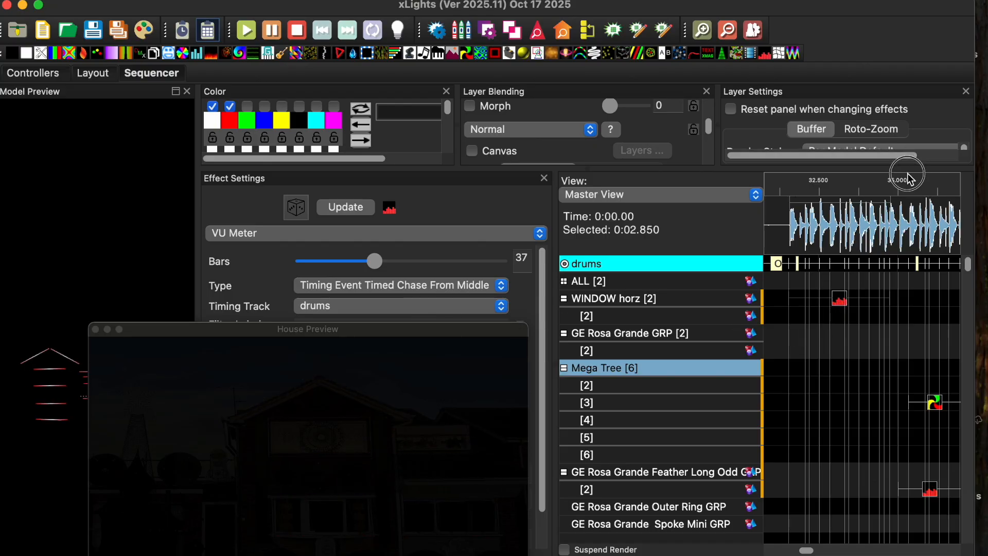
drag(906, 177, 906, 183)
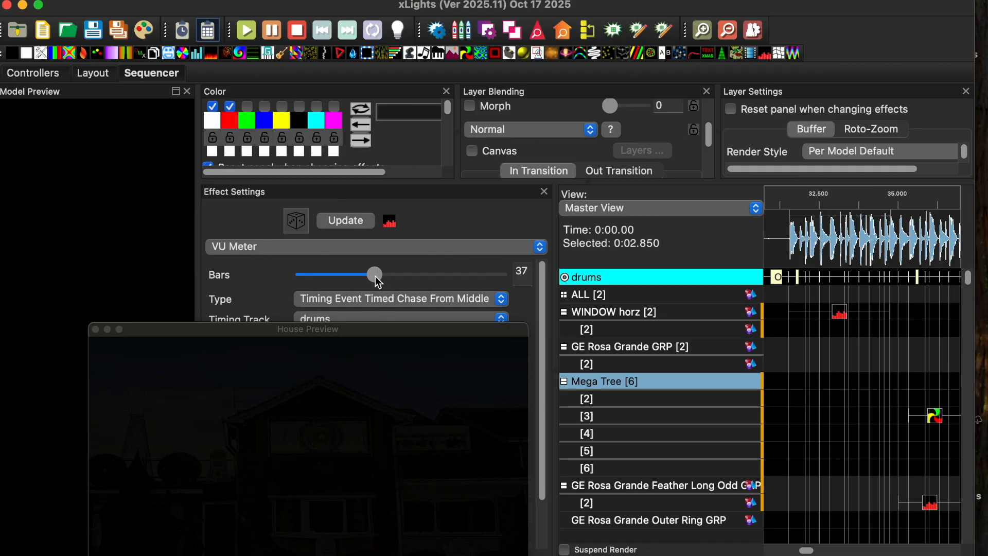
drag(375, 274, 312, 277)
drag(311, 277, 362, 276)
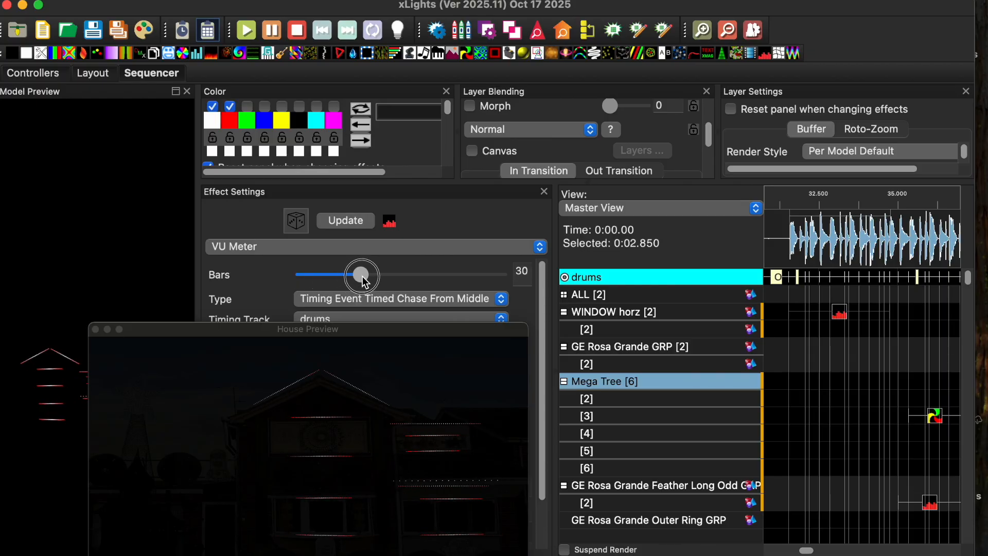
- Select a 3.550-second range starting at 0:31.550 in the waveform and play it to preview the chase effect
drag(789, 247, 900, 253)
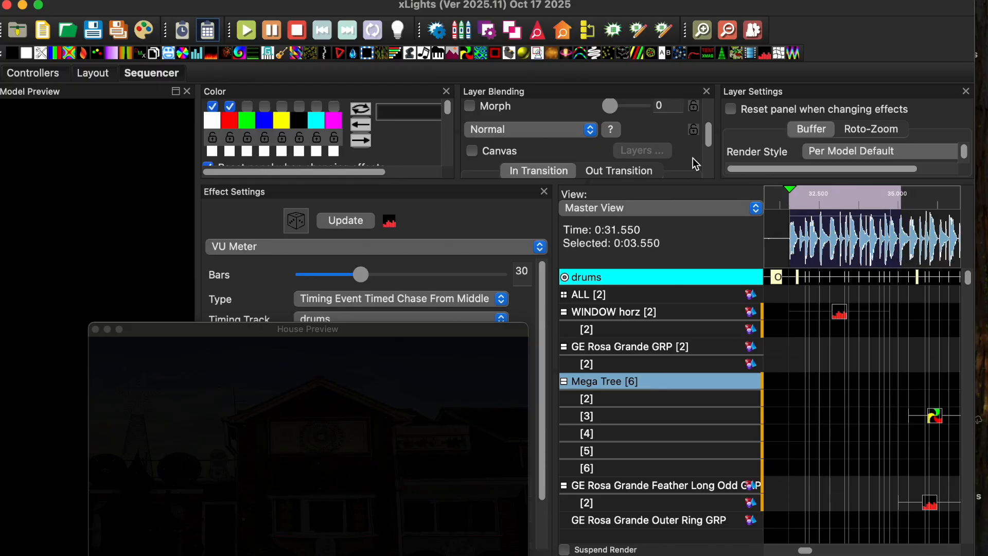
click(247, 31)
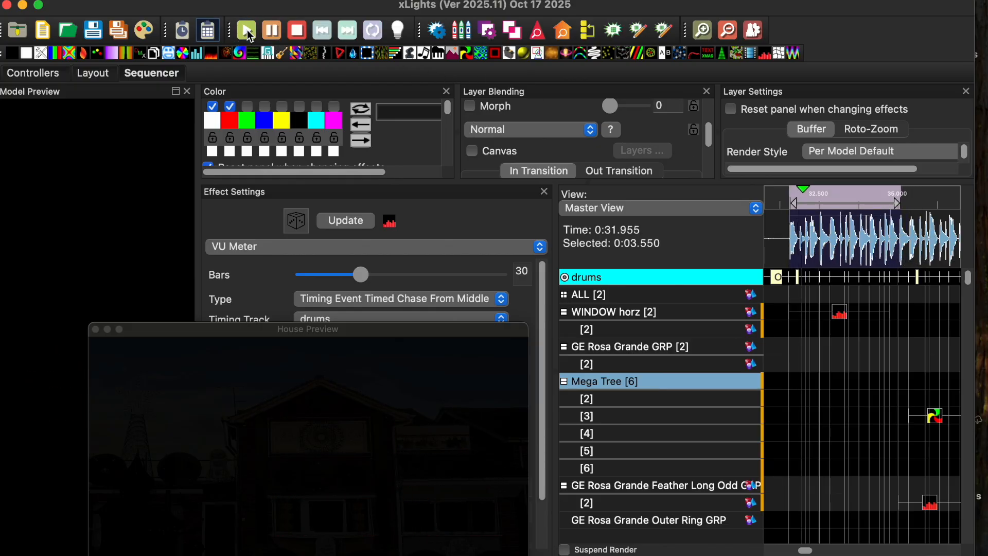
key(XF86AudioRaiseVolume)
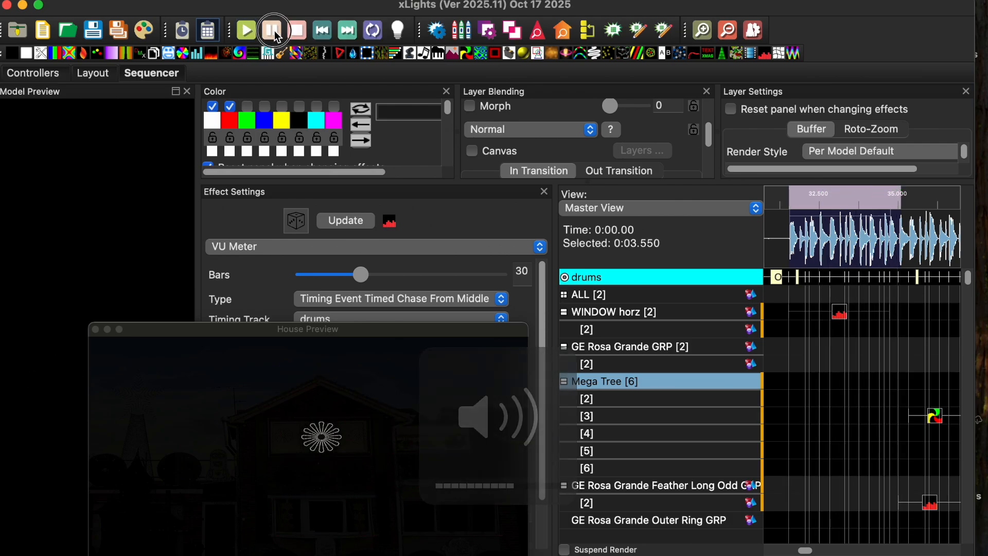
click(251, 32)
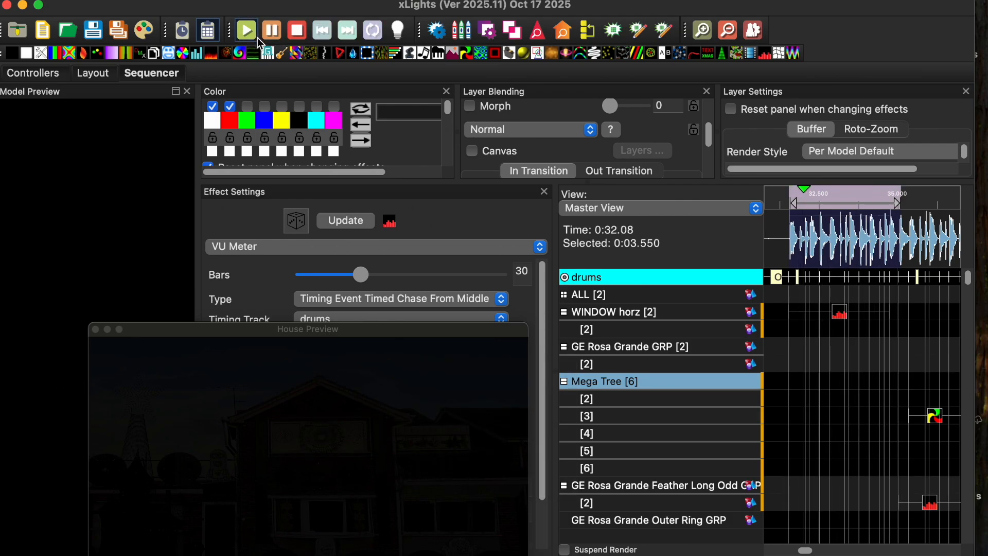
click(272, 33)
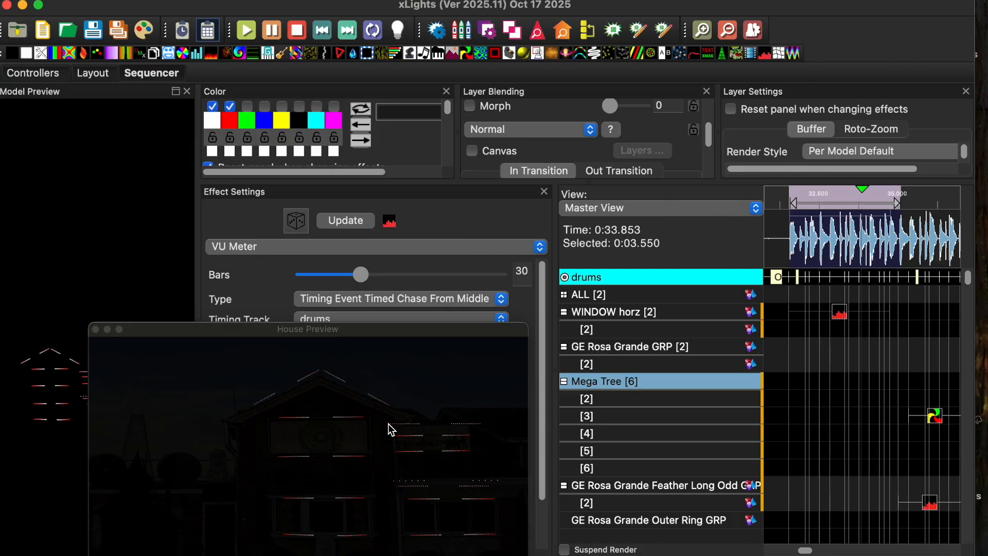
- Add a VU Meter effect under the existing one on the second WINDOW horz layer, with type Timing Event Color
click(767, 58)
drag(767, 57, 894, 332)
click(839, 332)
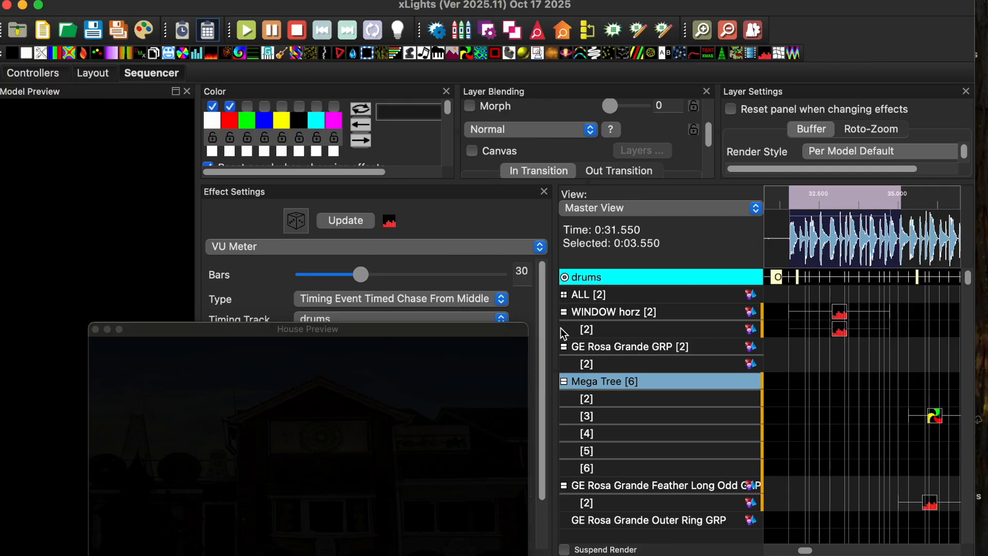
click(457, 298)
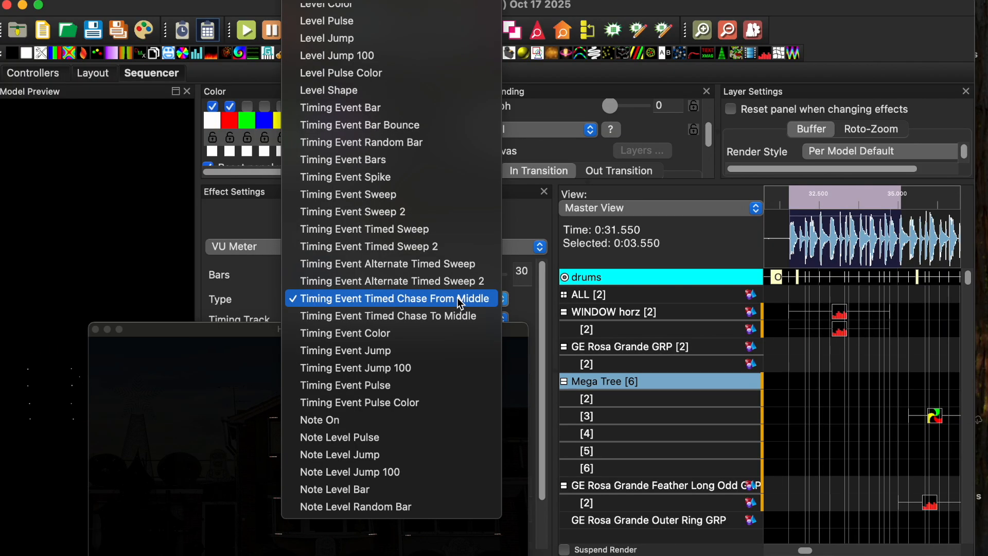
click(368, 335)
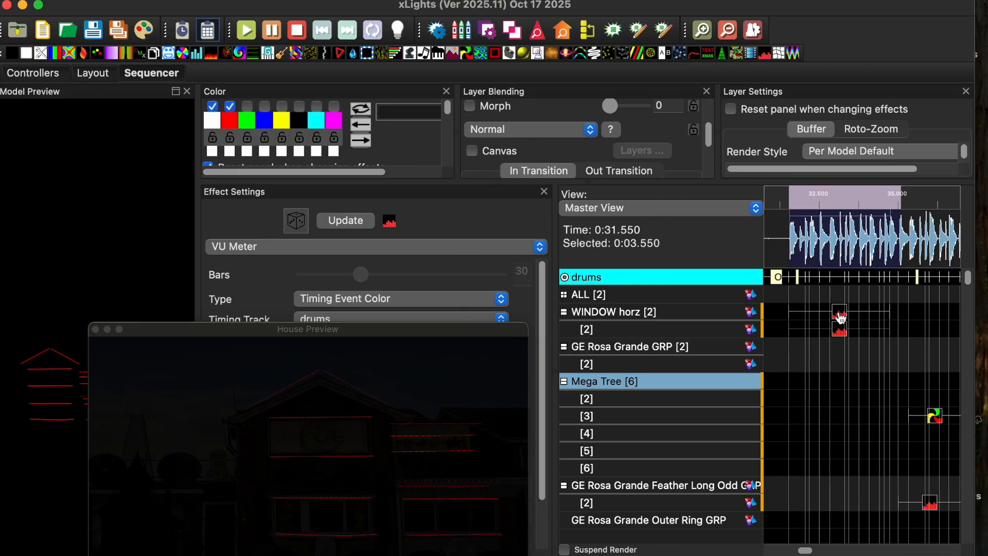
- Preview the upper WINDOW horz chase effect and set its layer blending to 1 is True Unmask
click(840, 315)
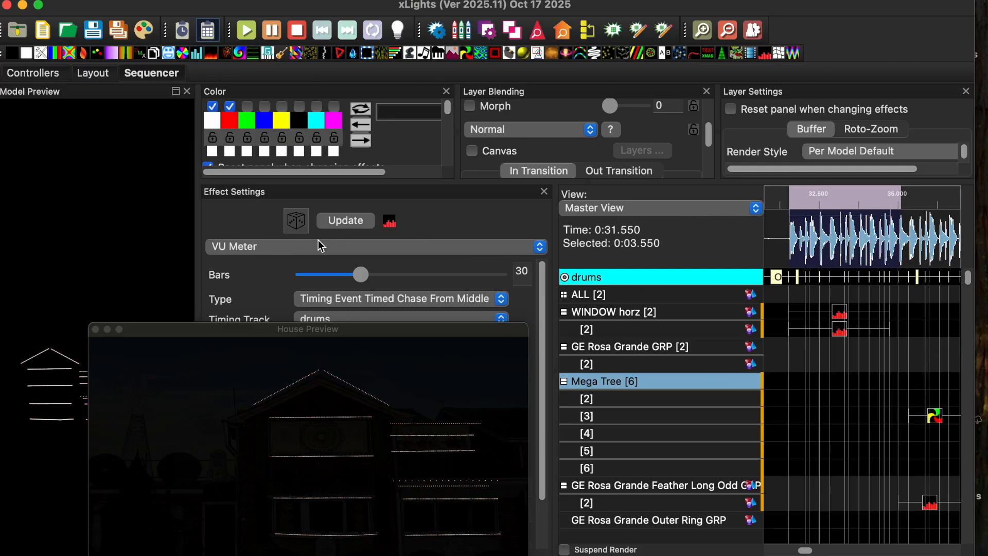
click(248, 30)
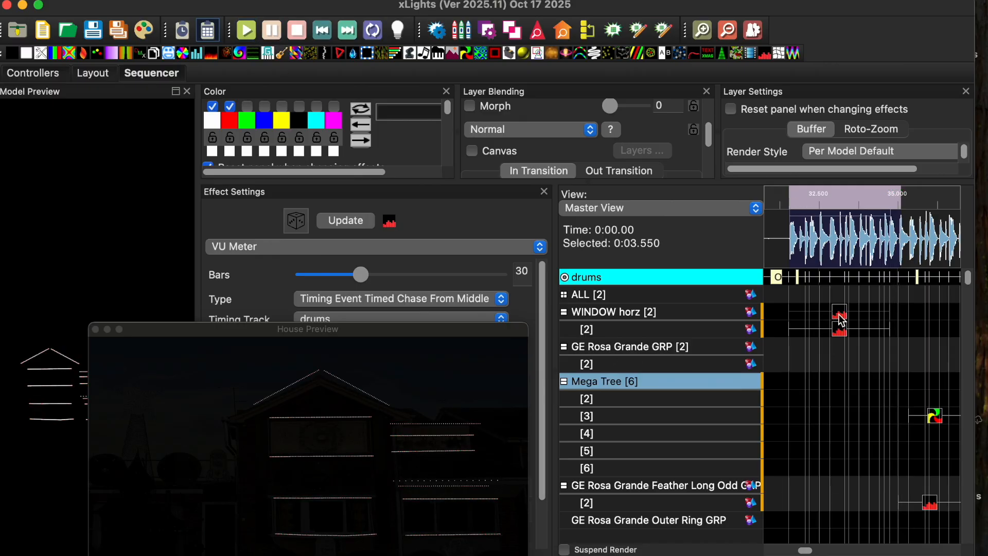
click(566, 133)
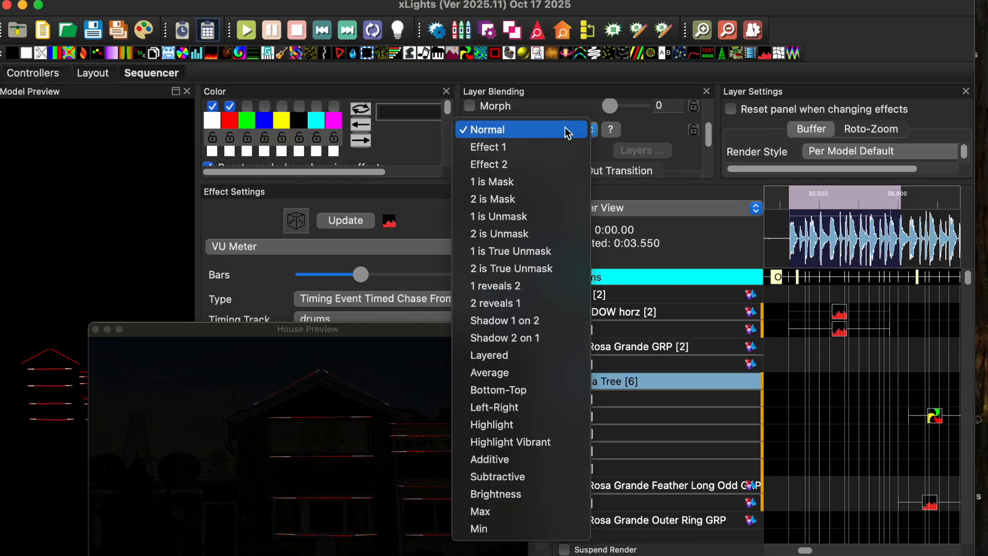
click(495, 253)
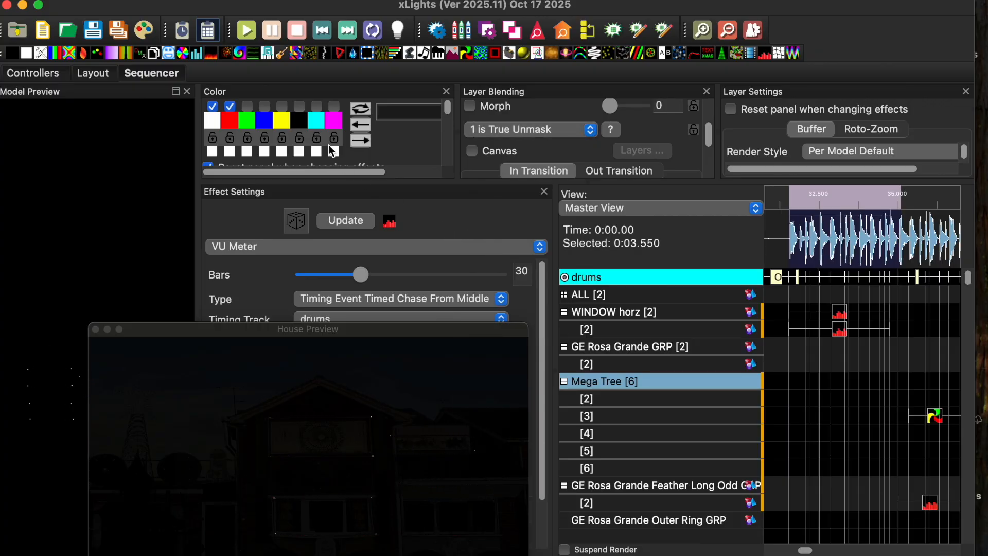
- Play back the blended result and inspect both WINDOW horz layer effects individually
click(247, 31)
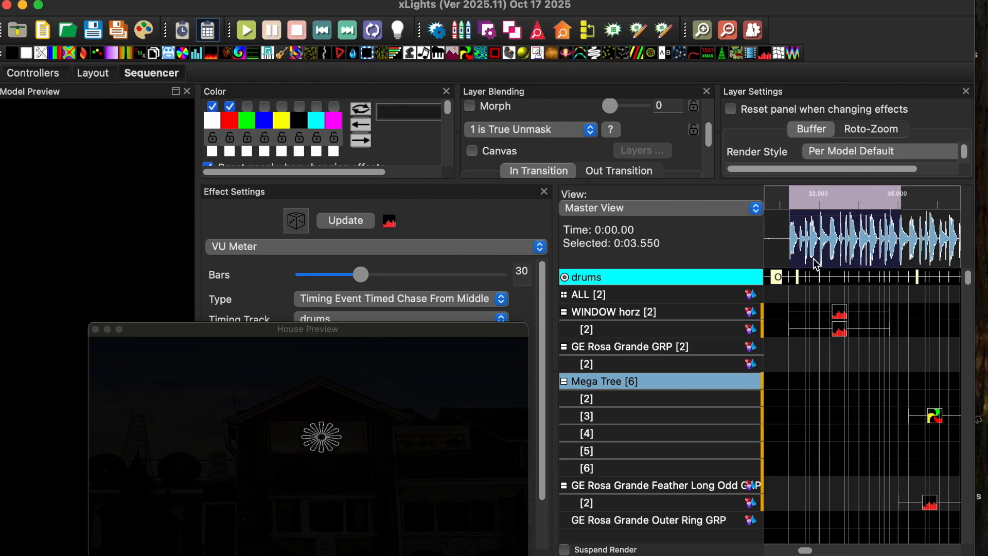
click(838, 315)
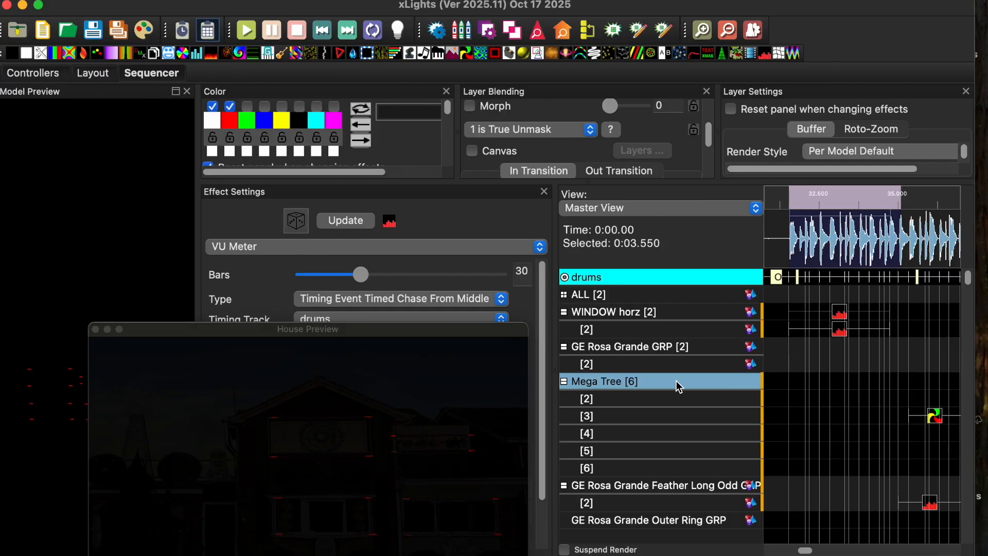
click(841, 331)
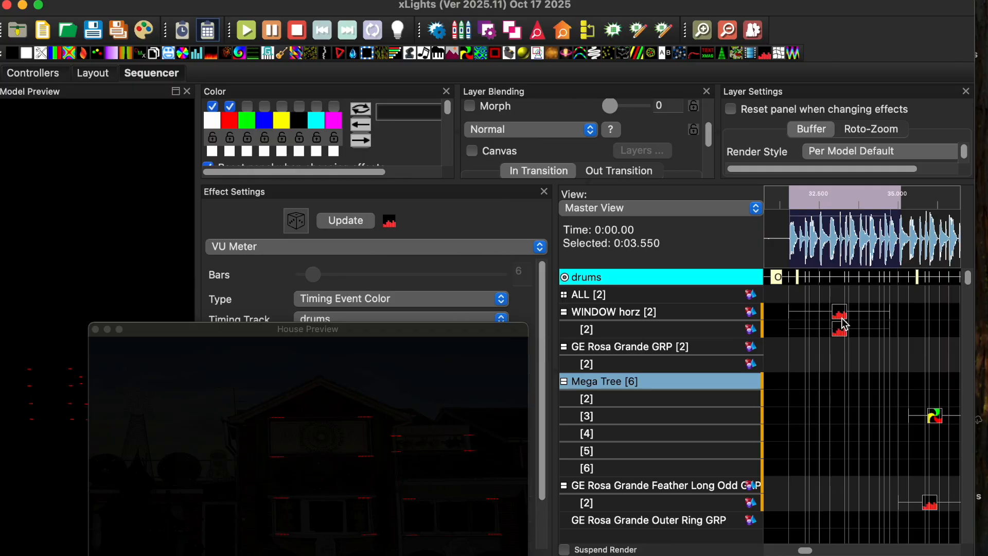
- Move the upper WINDOW horz chase effect down to the first layer of GE Rosa Grande Feather Long Odd GRP
click(842, 315)
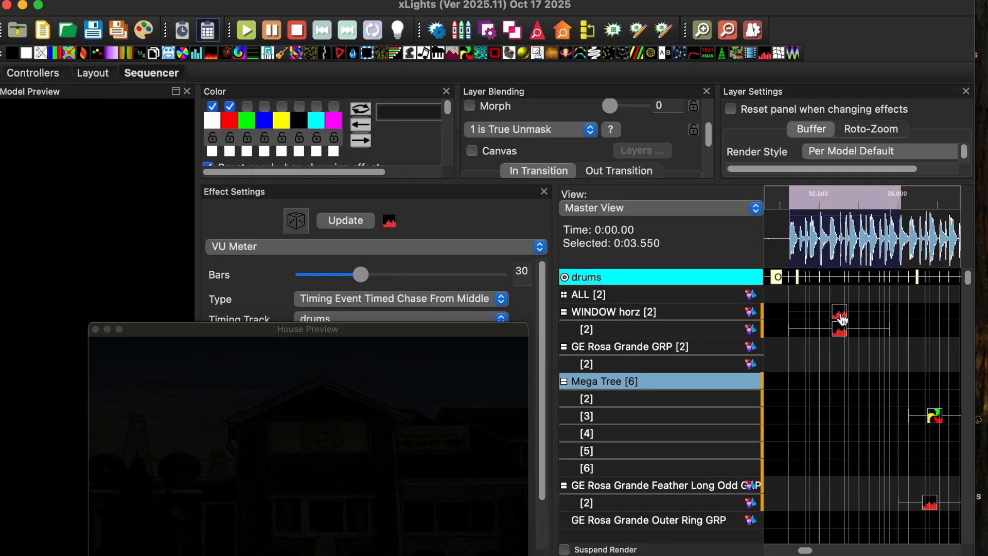
key(Down)
key(Down)
key(Down)
key(Down)
key(Down)
key(Down)
key(Down)
key(Down)
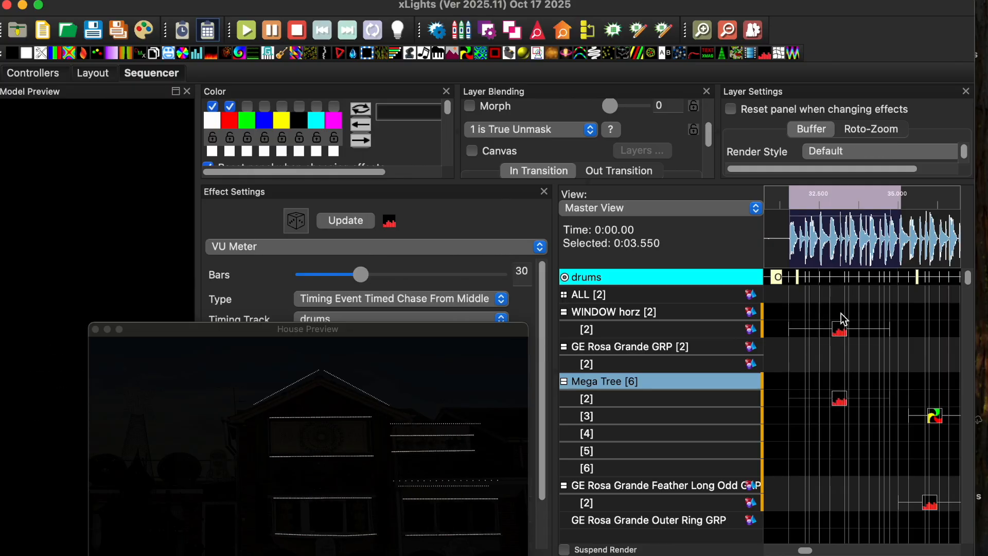
key(Down)
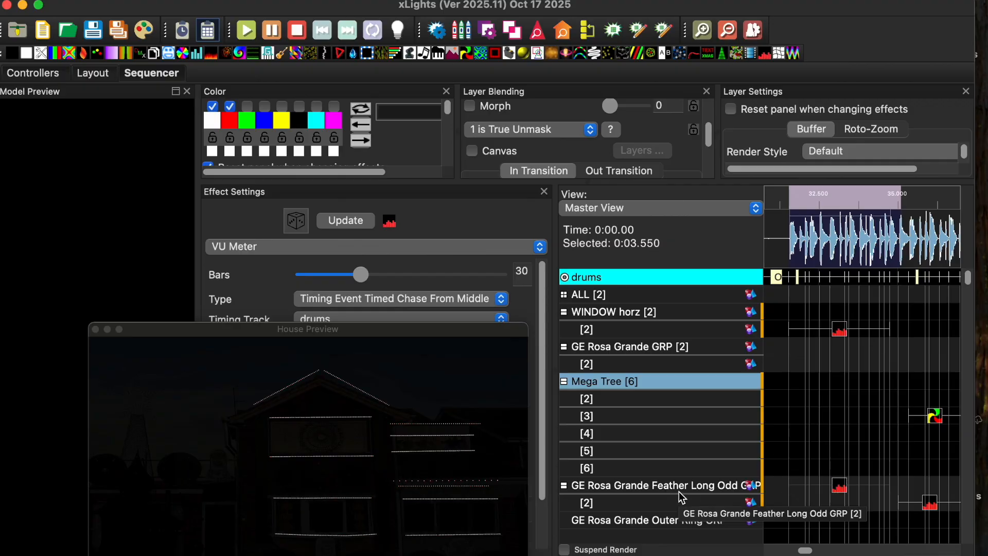
- Set the layer blending of the Feather Long Odd GRP chase effect to Normal and preview it
click(590, 130)
click(514, 8)
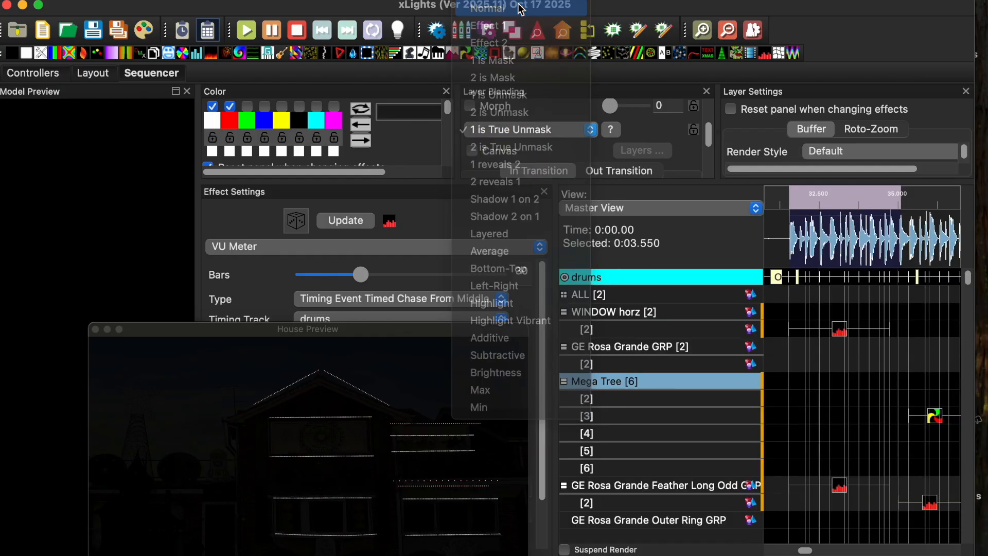
click(838, 486)
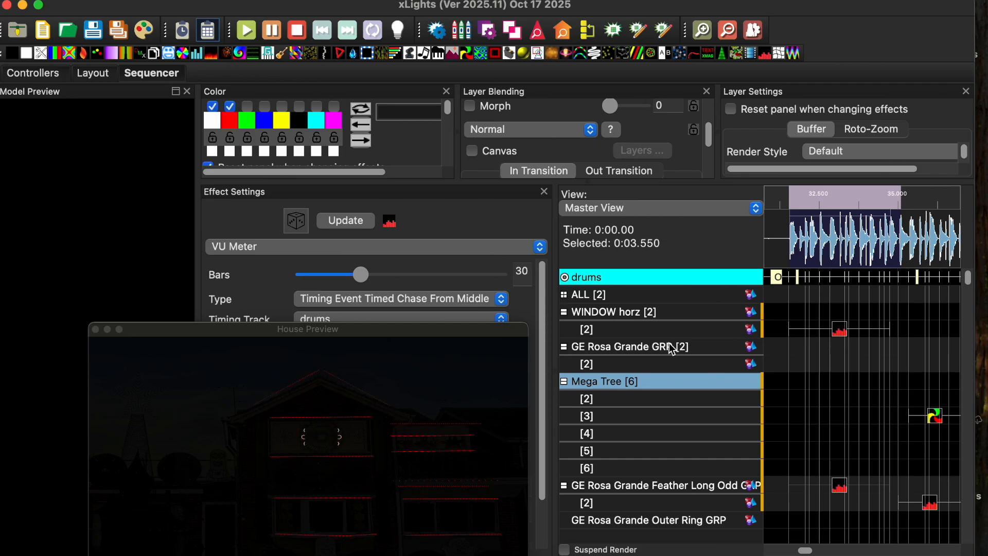
- Move the House Preview window off the effect settings and set the chase effect's render style to Per Model Default
drag(474, 329, 518, 541)
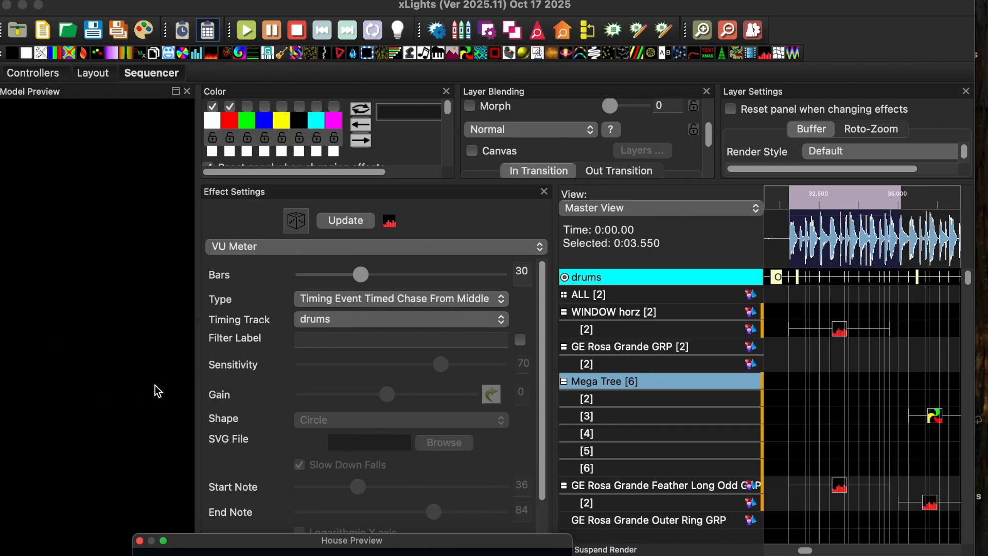
click(844, 153)
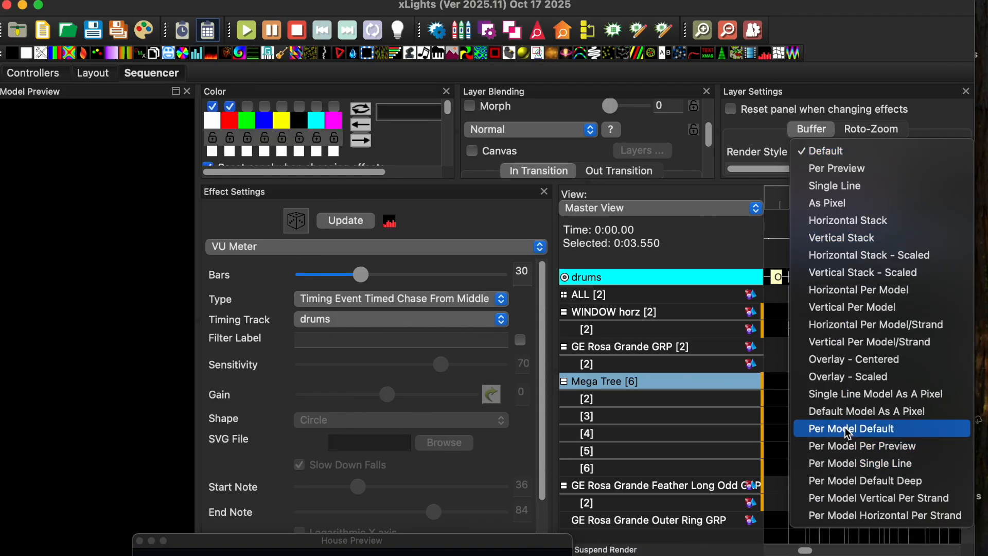
click(846, 430)
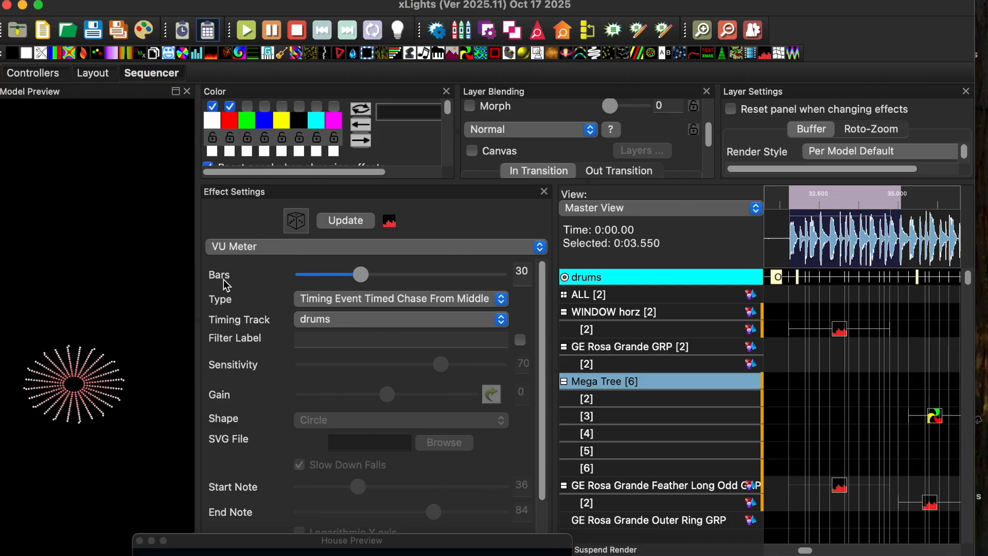
- Reduce the Bars of the Feather Long Odd GRP chase effect to 2
click(361, 275)
drag(362, 276, 310, 276)
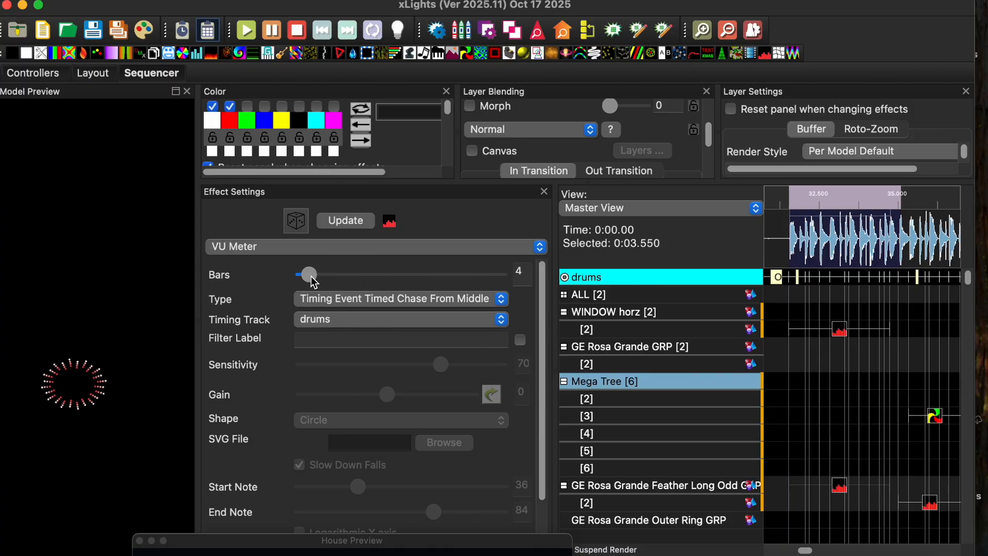
mouse_move(310, 276)
mouse_down()
mouse_move(442, 276)
mouse_move(305, 279)
mouse_up()
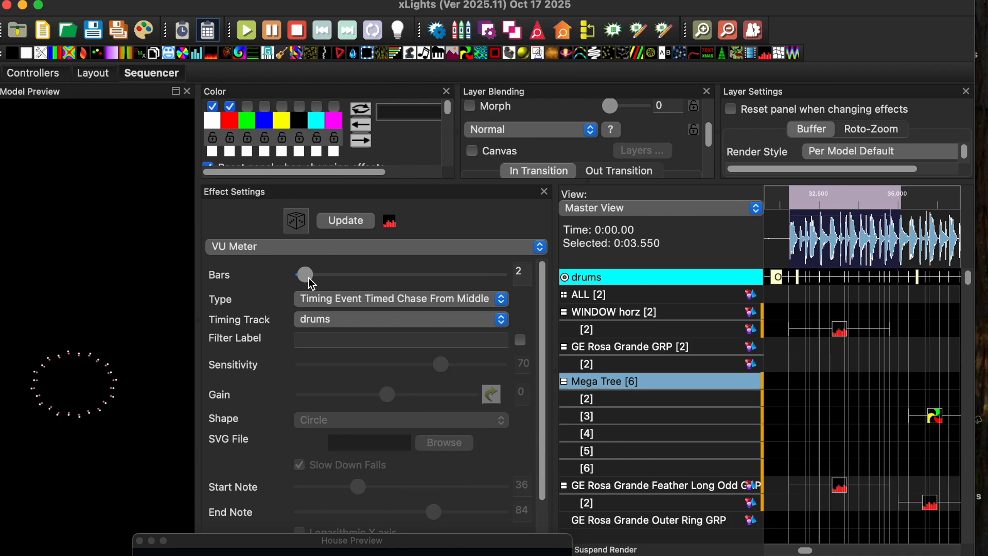
- Change the Feather Long Odd GRP effect's type to Timing Event Spike and set its Bars to 34
click(449, 302)
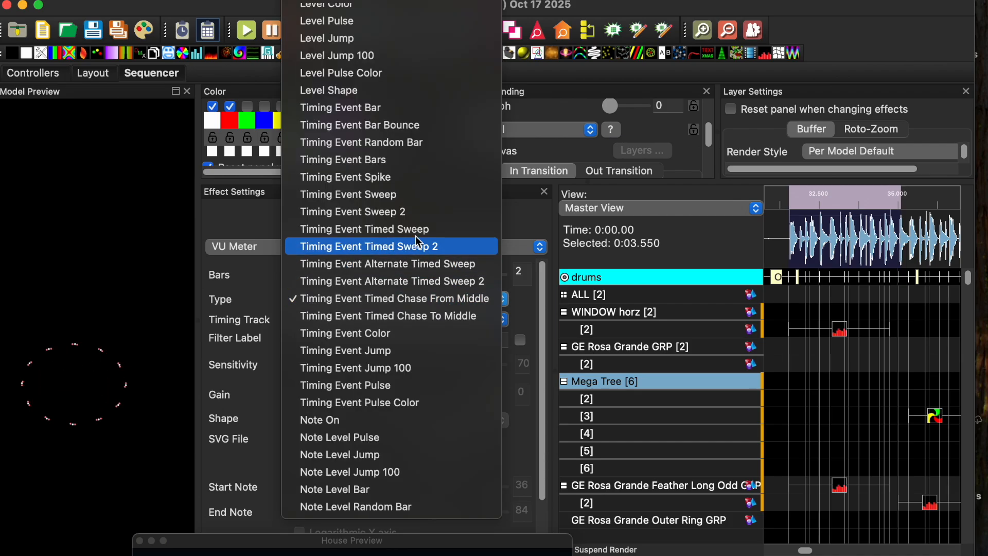
click(409, 185)
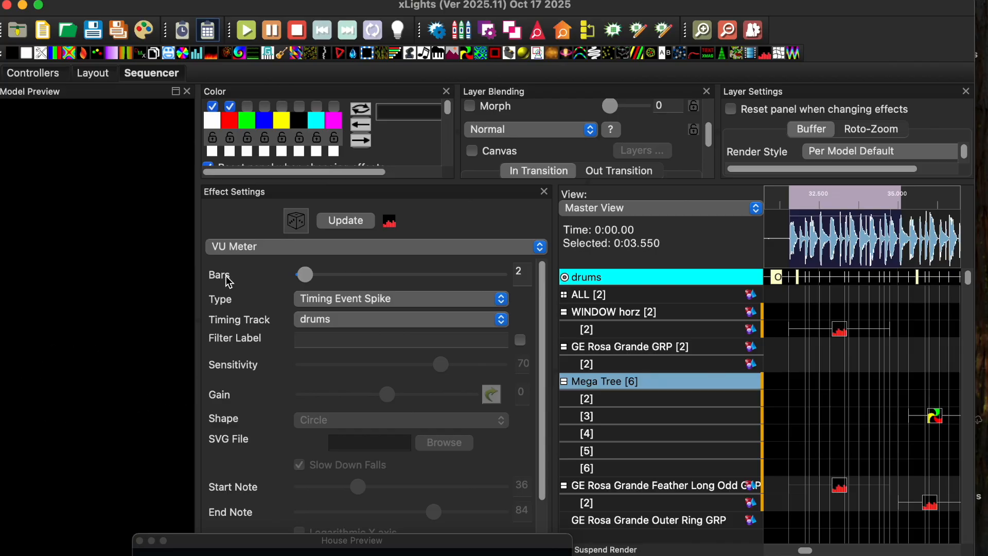
drag(309, 278, 394, 278)
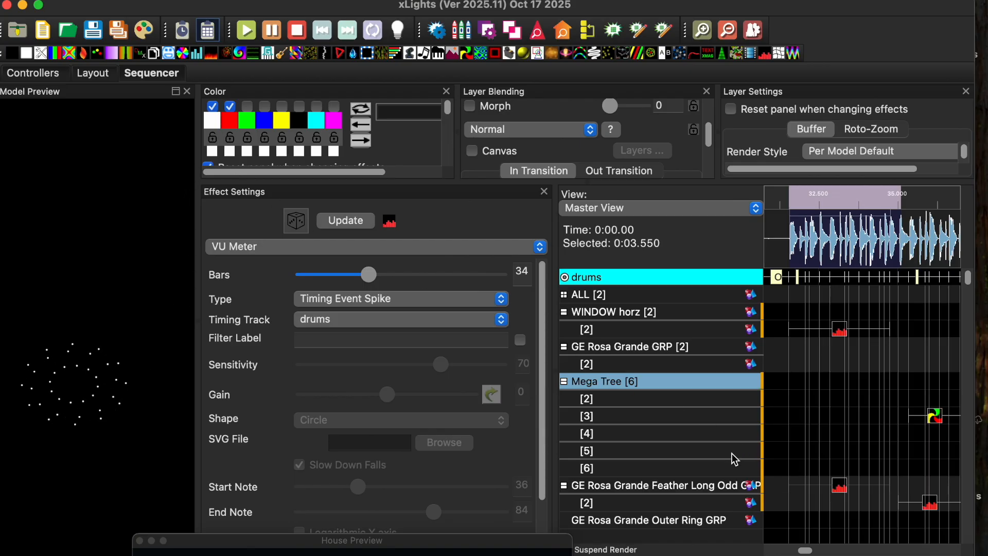
- Move the Timing Event Color effect from the second WINDOW horz layer to the second layer of GE Rosa Grande Feather Long Odd GRP
click(842, 332)
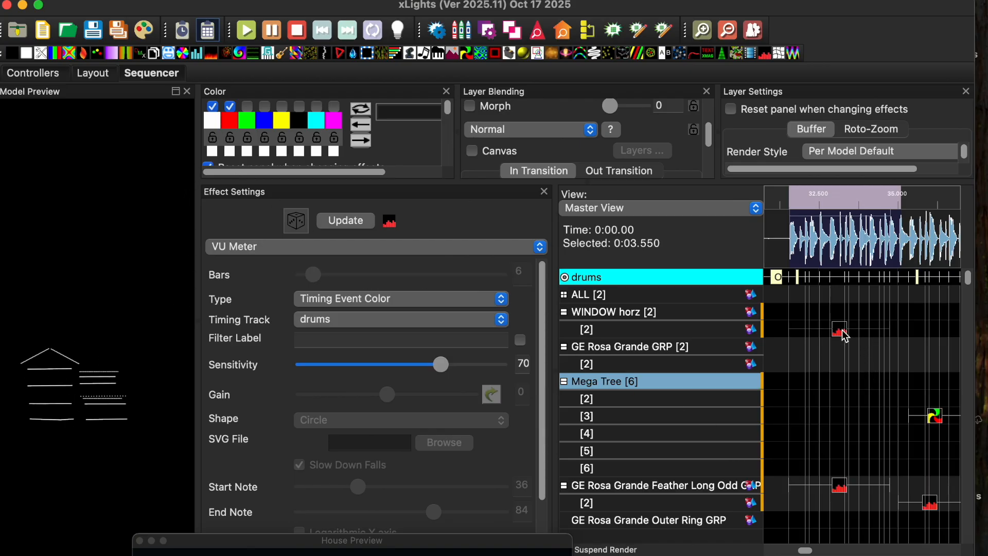
key(Down)
key(Down)
key(Down)
key(Down)
key(Down)
key(Down)
key(Down)
key(Down)
key(Down)
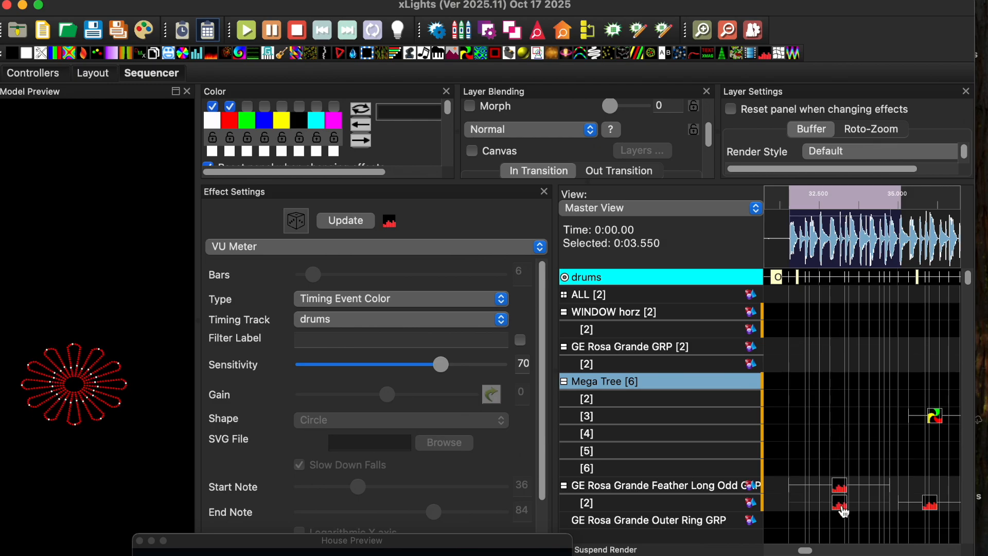
- Set the layer blending of the first-layer Timing Event Spike effect on GE Rosa Grande Feather Long Odd GRP to 1 is True Unmask
click(841, 489)
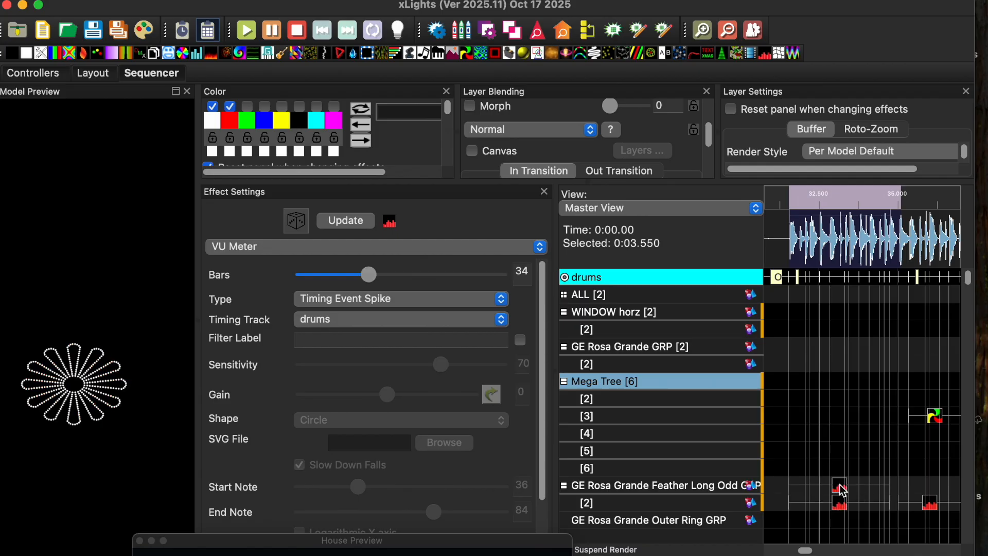
click(523, 129)
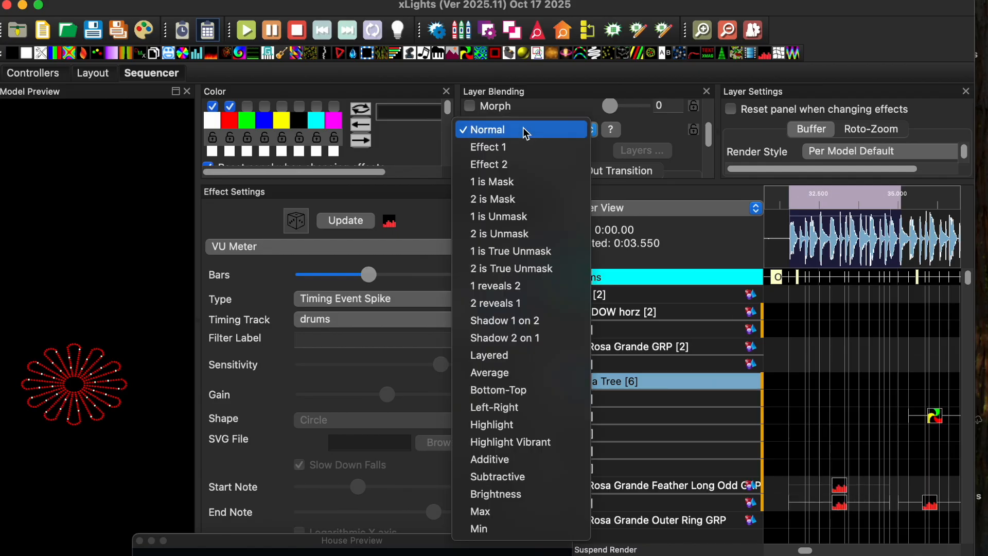
click(525, 256)
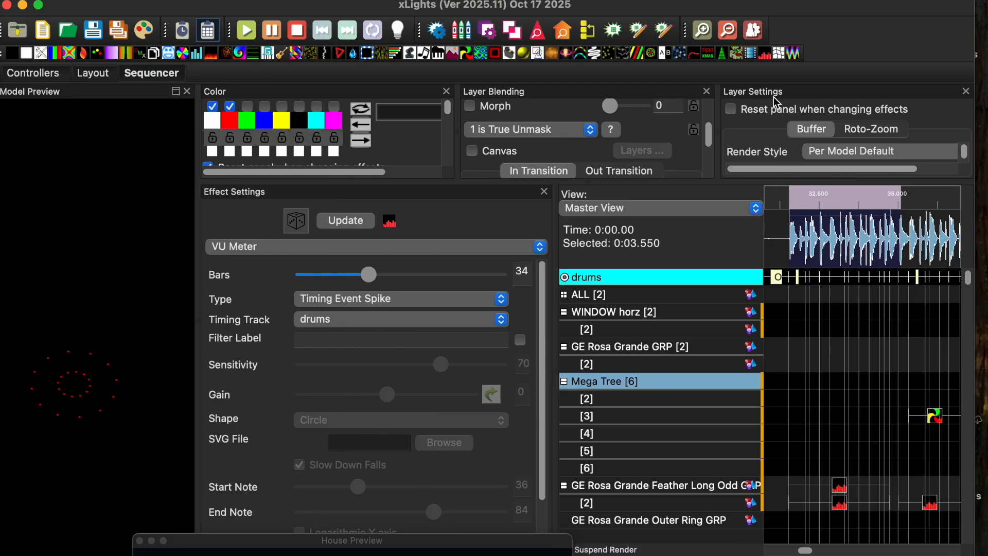
- Try the Overlay - Centered and Default render styles on the spike effect, and return it to Per Model Default
click(880, 154)
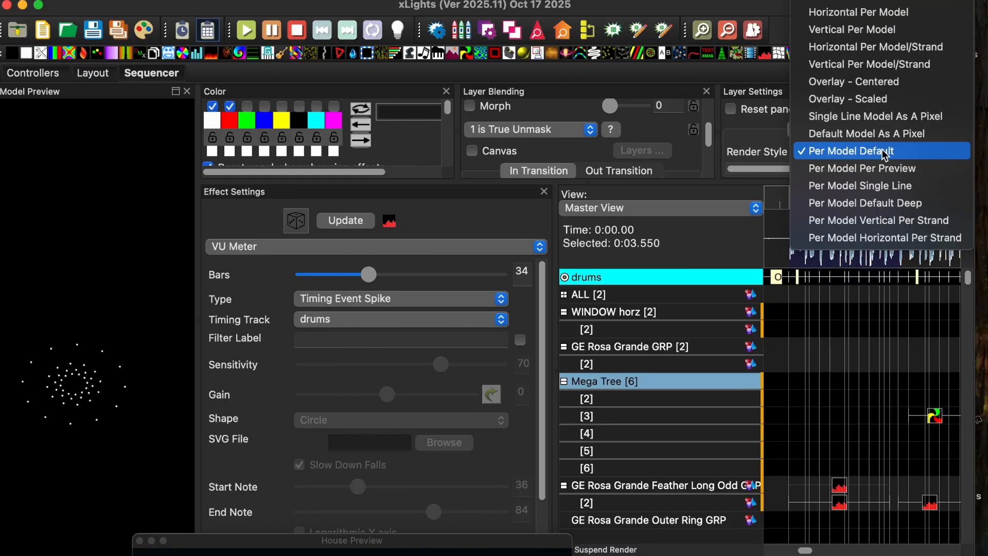
click(880, 84)
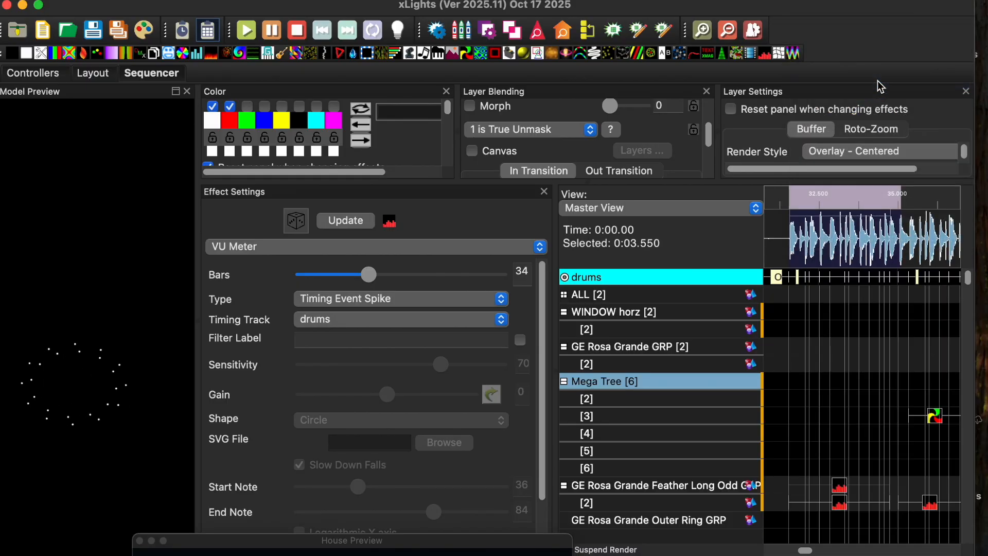
click(874, 153)
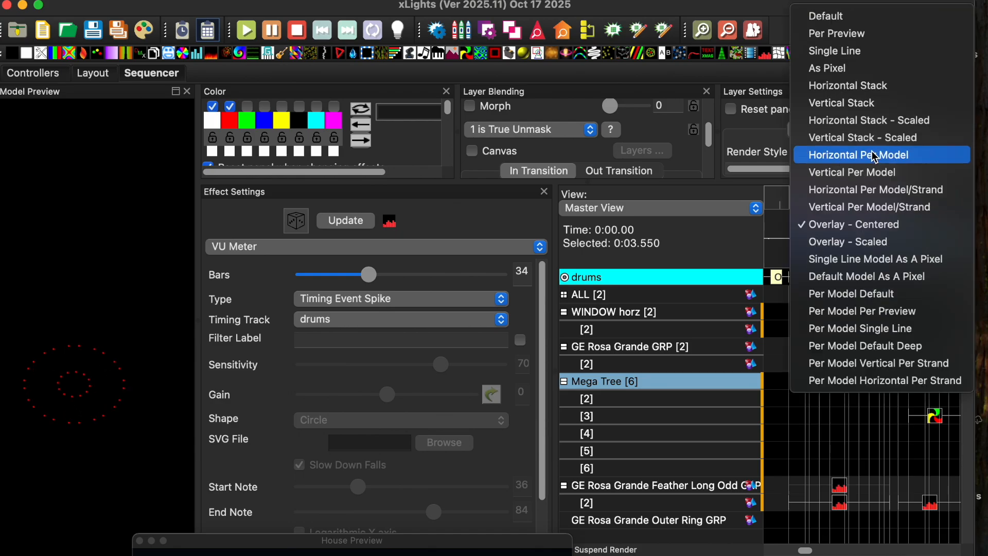
click(864, 17)
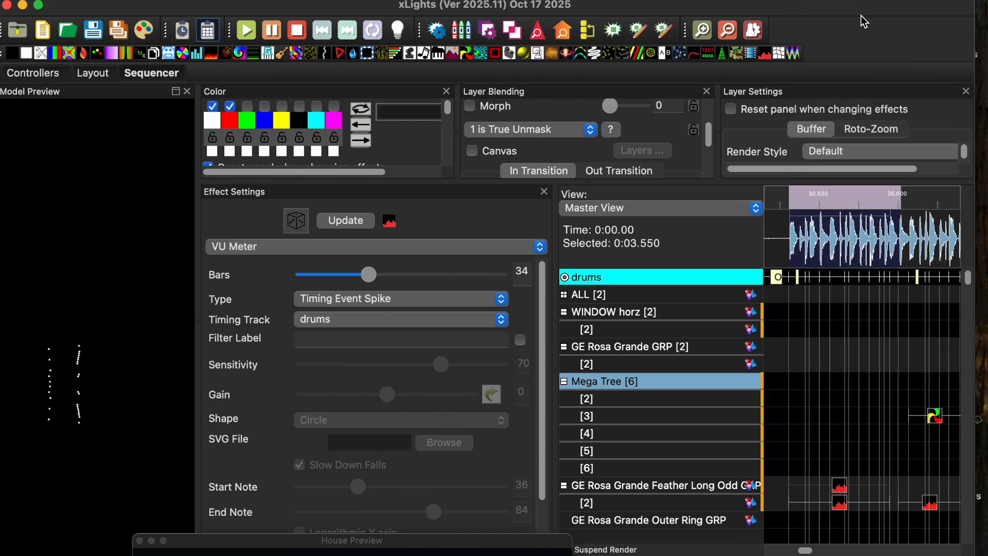
click(855, 152)
click(860, 428)
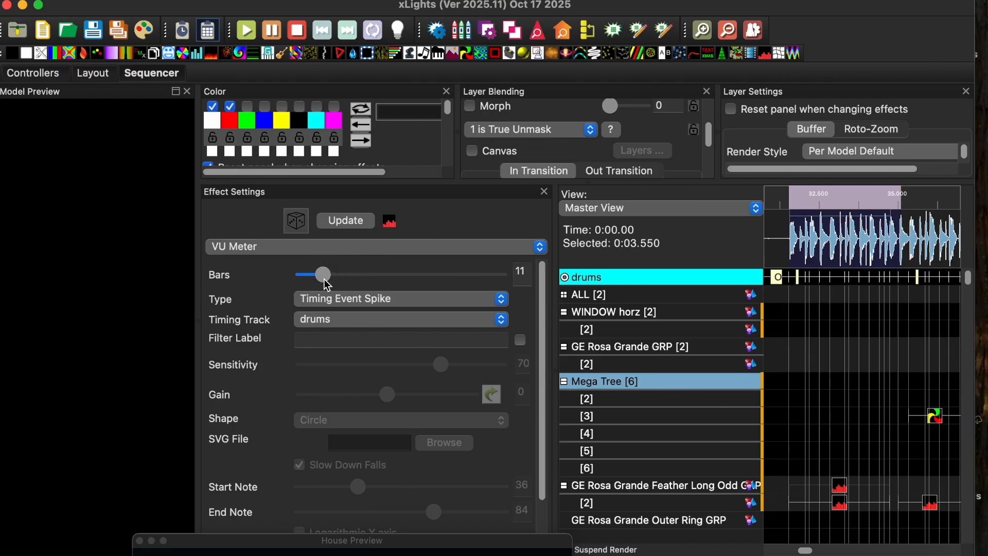
- Set the spike effect's Bars to 46 and delete the separate Timing Event Color effect further along the Feather Long Odd GRP second layer
drag(324, 276, 393, 277)
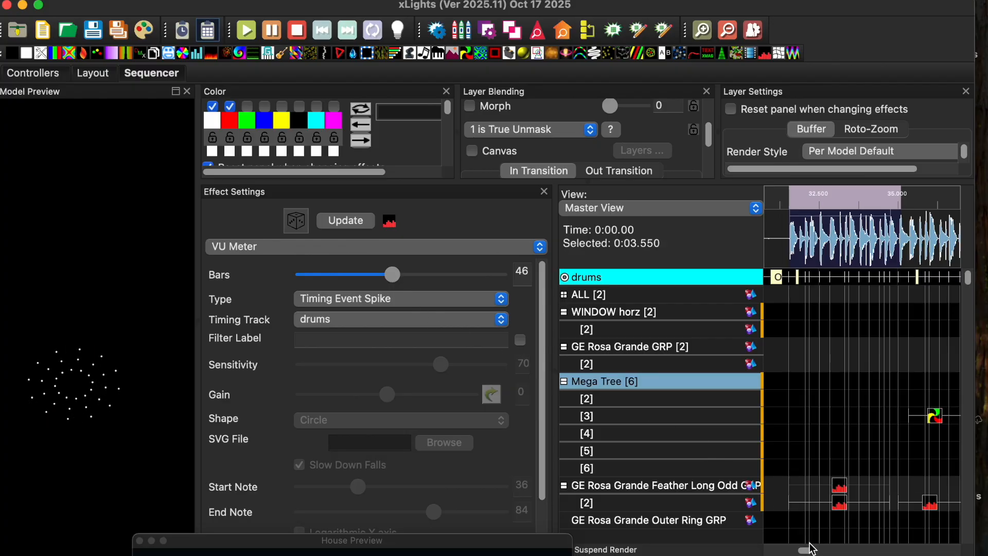
drag(806, 551, 809, 551)
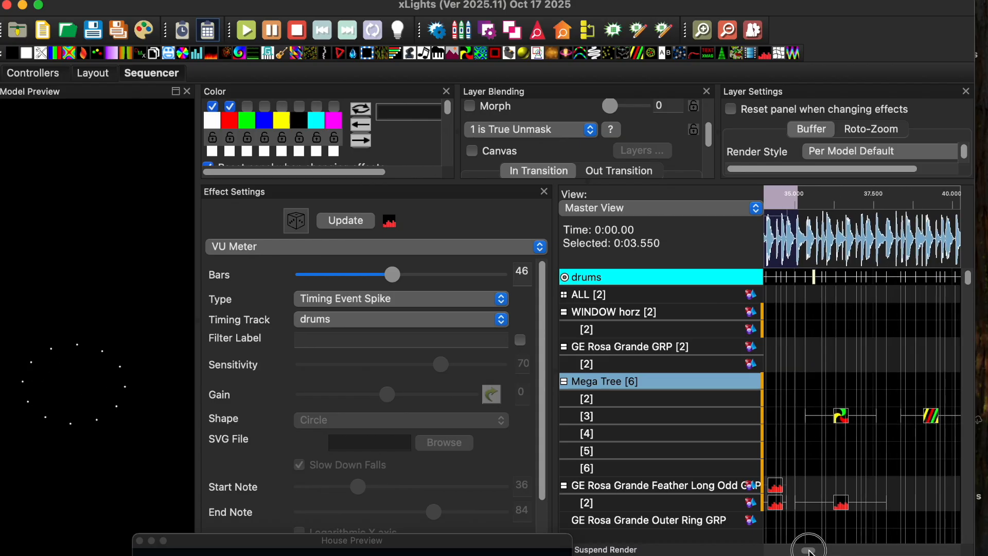
click(843, 506)
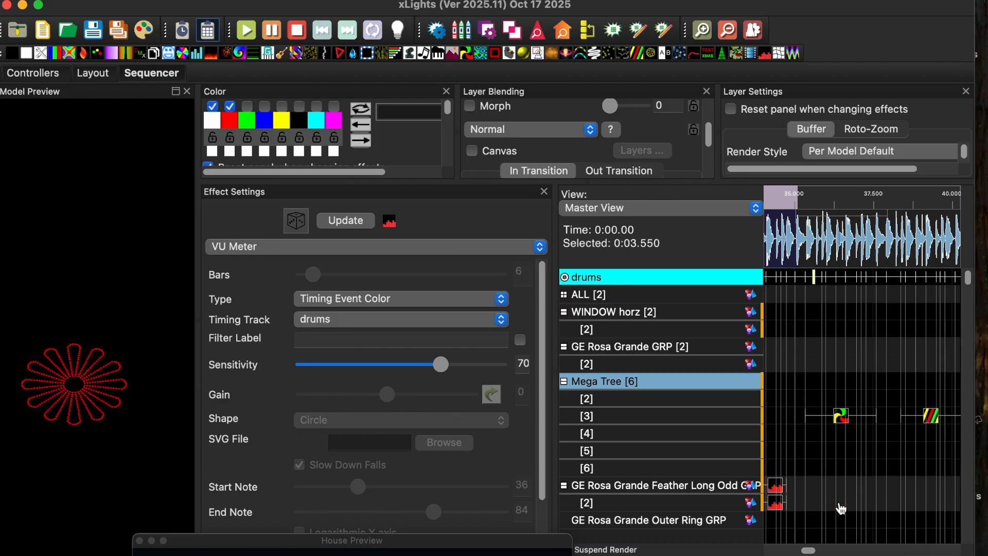
- Copy the Mega Tree's Pinwheel effect from layer 3 to layer 4 and make the copy white only
click(841, 417)
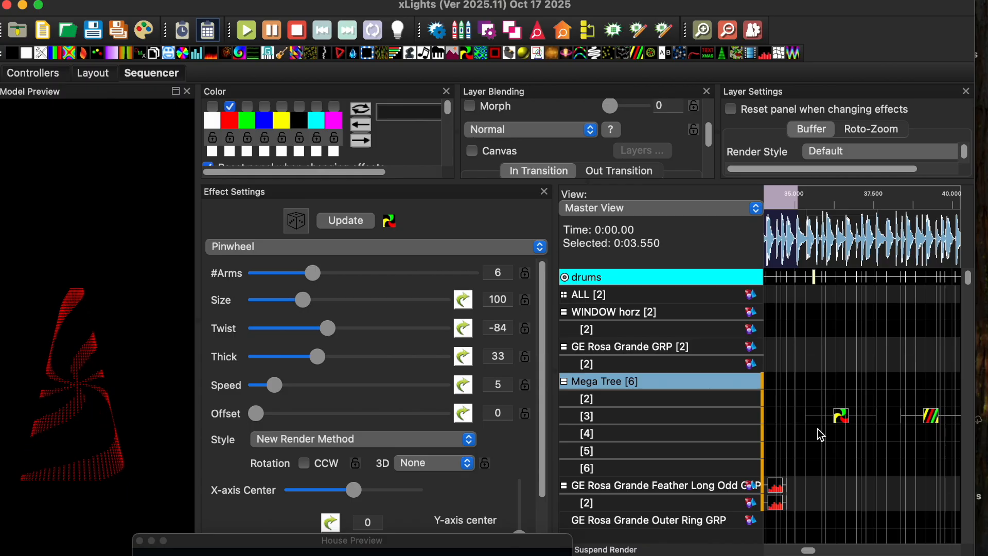
click(817, 430)
key(ctrl+v)
click(842, 434)
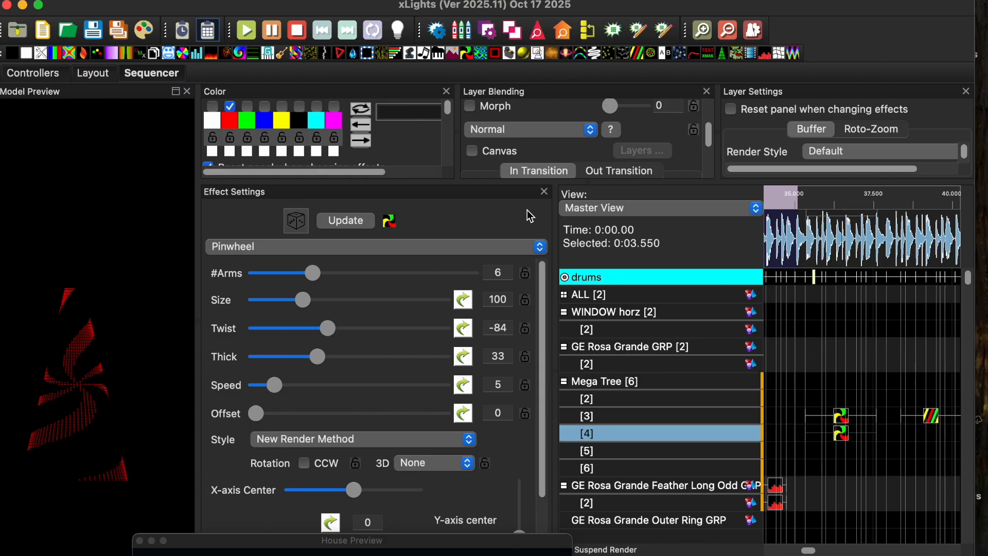
click(211, 106)
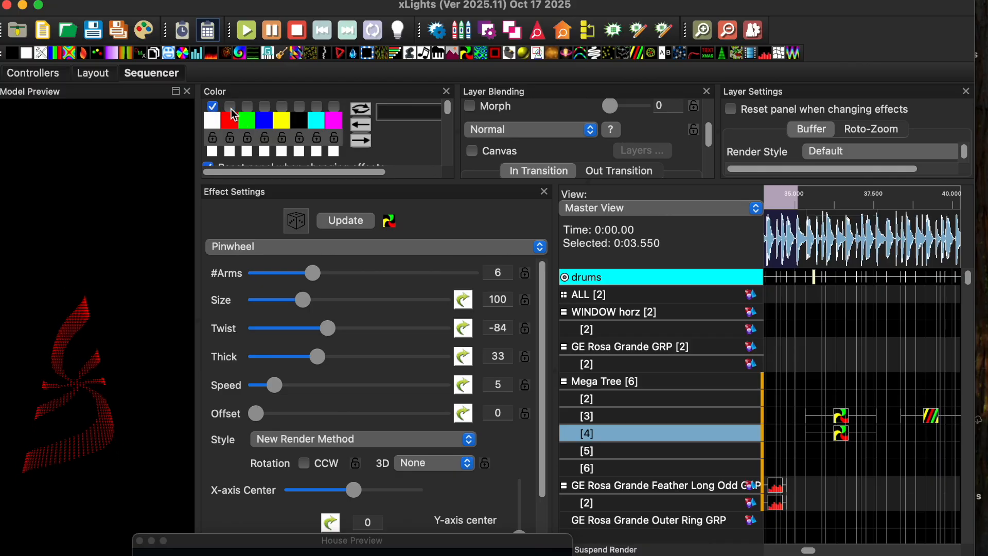
click(230, 107)
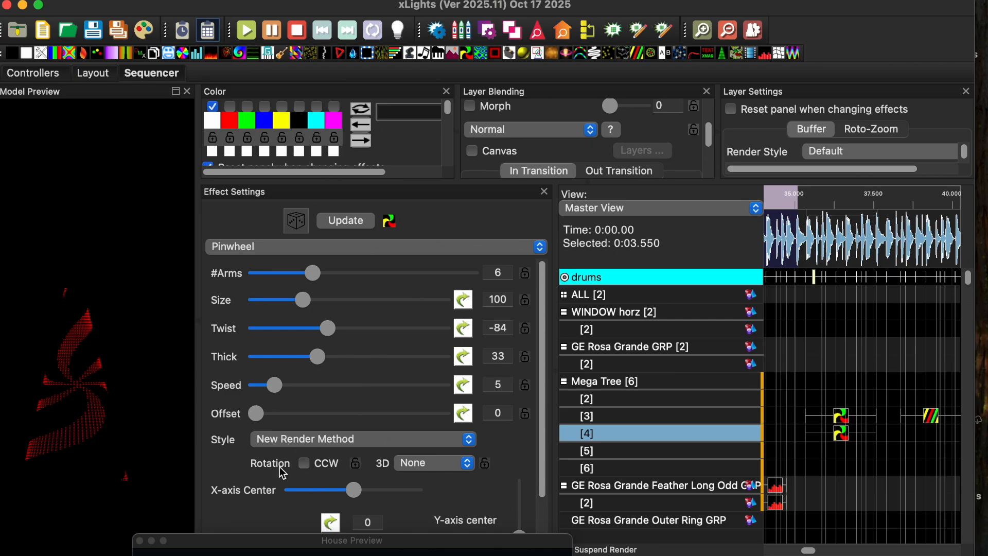
- Enable CCW rotation on the layer 4 Pinwheel and set its Twist to 84
click(304, 463)
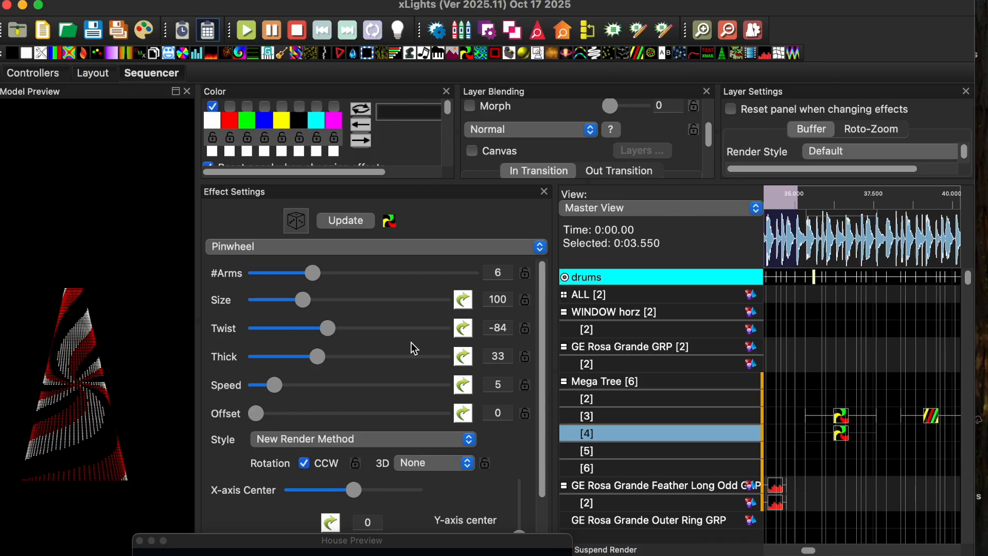
click(495, 330)
key(BackSpace)
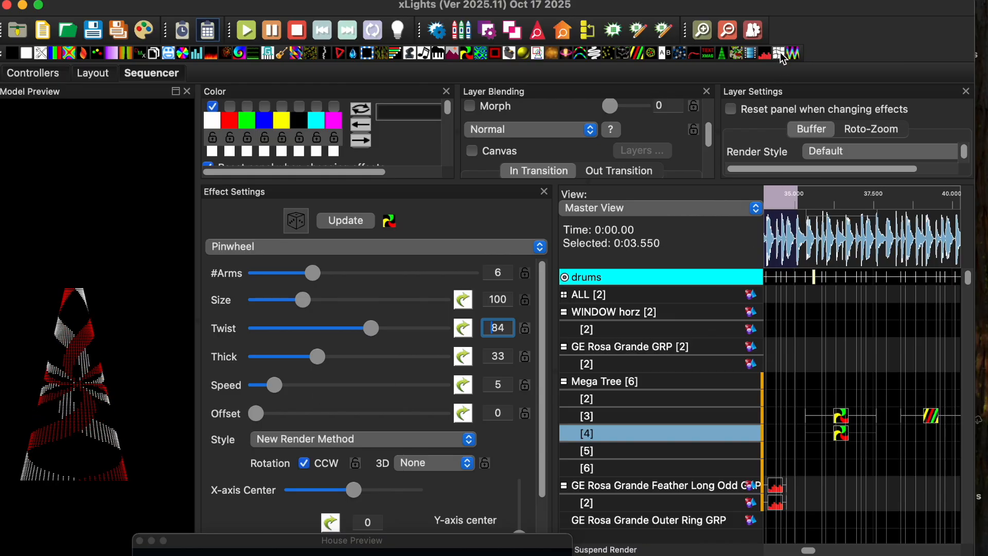
- Add a Warp effect on Mega Tree layer 2 above the Pinwheels and set its Warp Type to ripple
drag(780, 51, 881, 404)
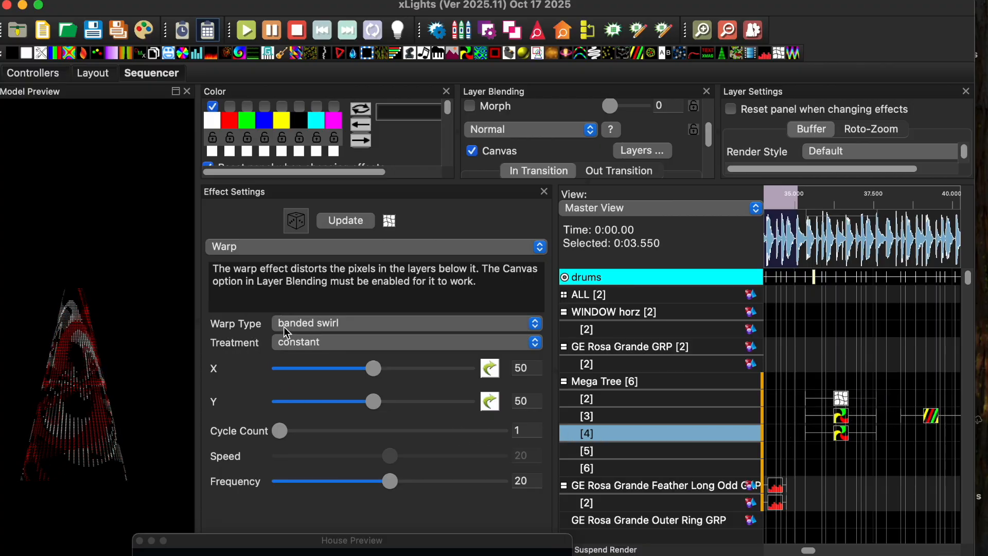
click(351, 325)
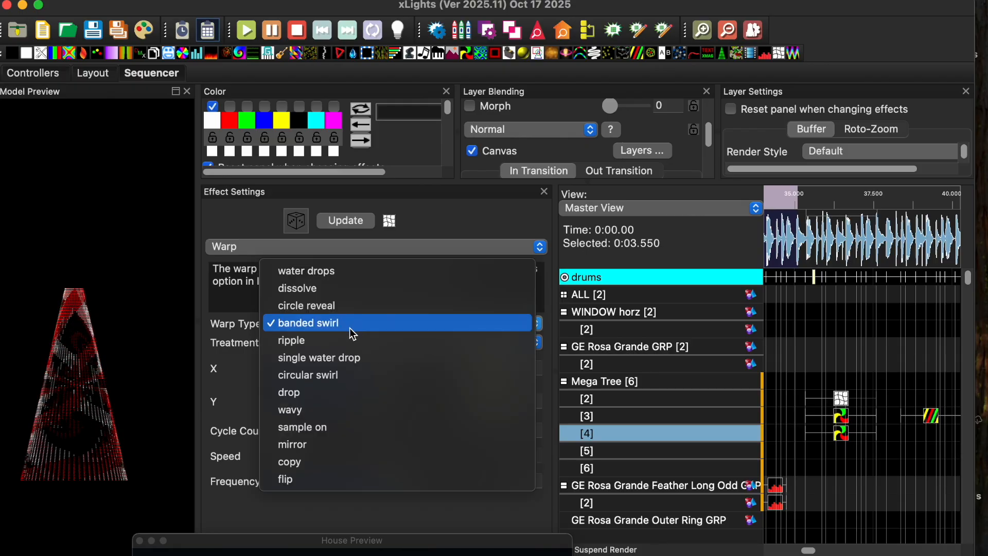
click(342, 340)
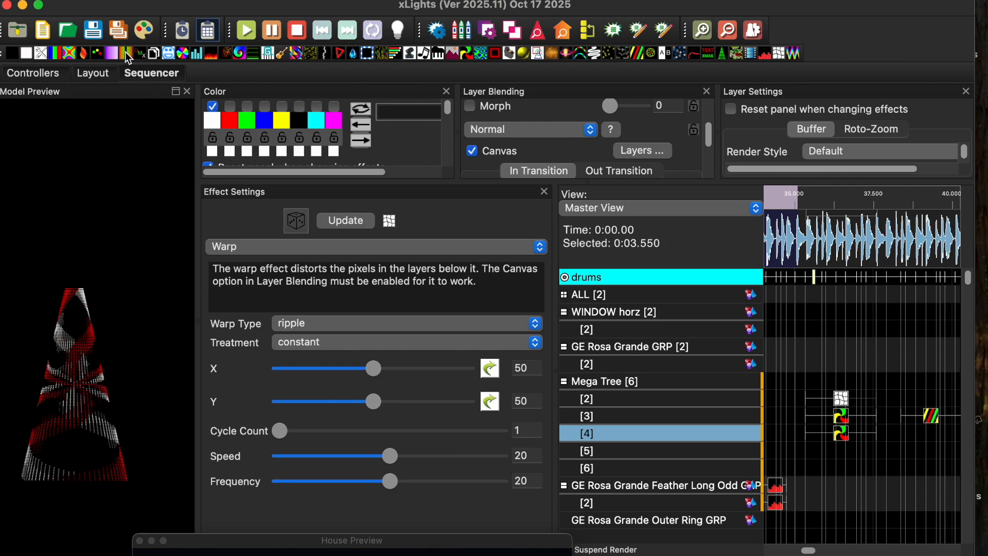
- Replace the Warp on Mega Tree layer 2 with a Curtain effect and set its Curtain Edge to center
drag(125, 51, 842, 404)
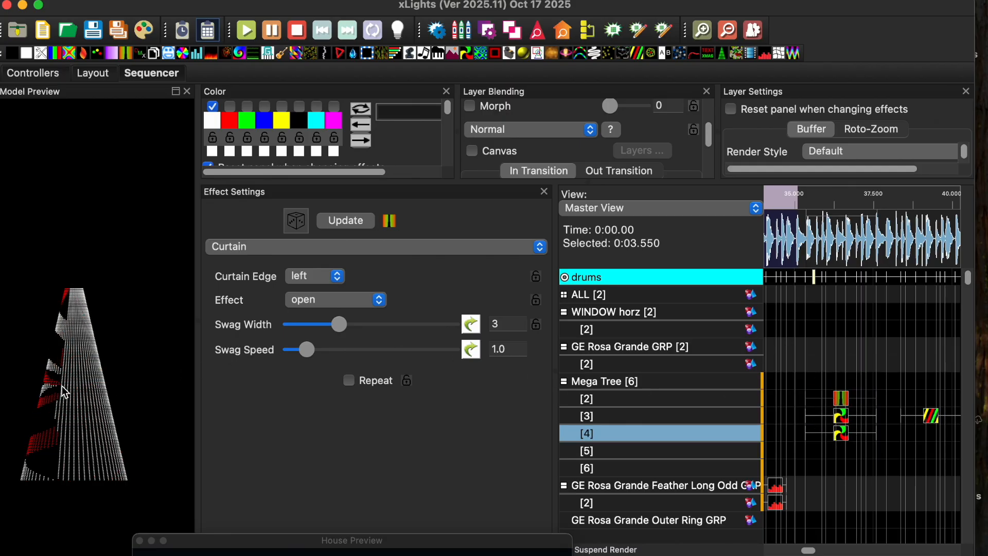
click(338, 277)
click(320, 293)
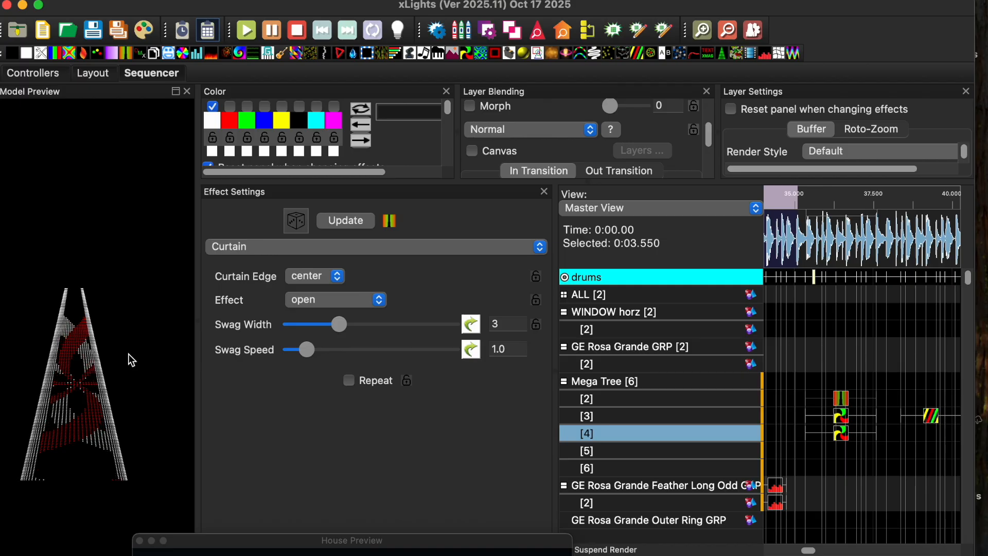
- Enable both white and red in the Curtain effect's color palette
click(230, 106)
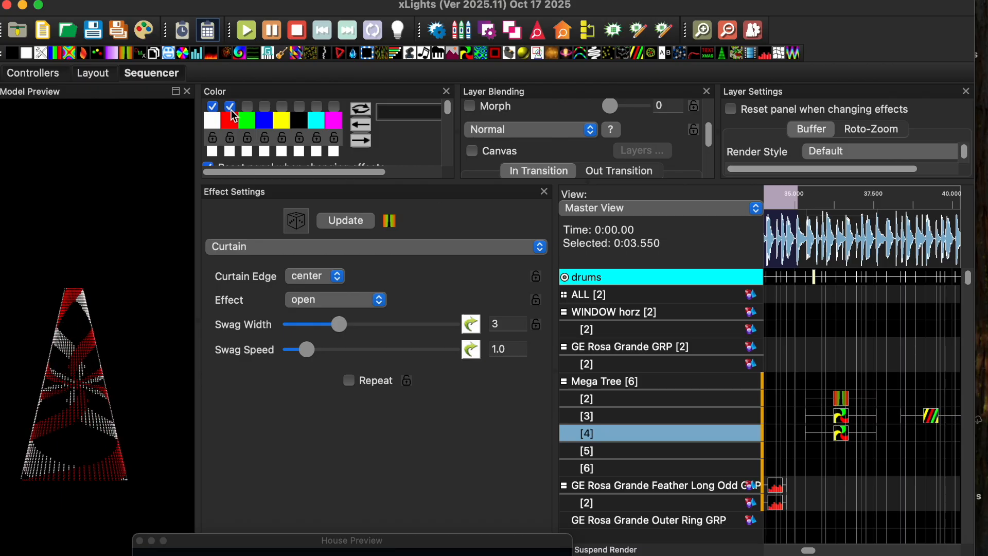
click(230, 107)
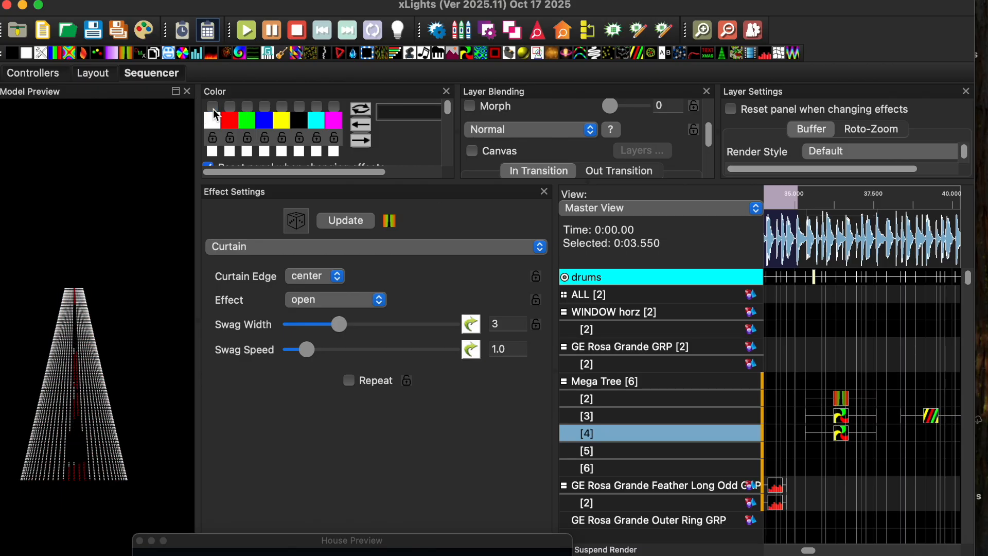
click(213, 107)
click(231, 107)
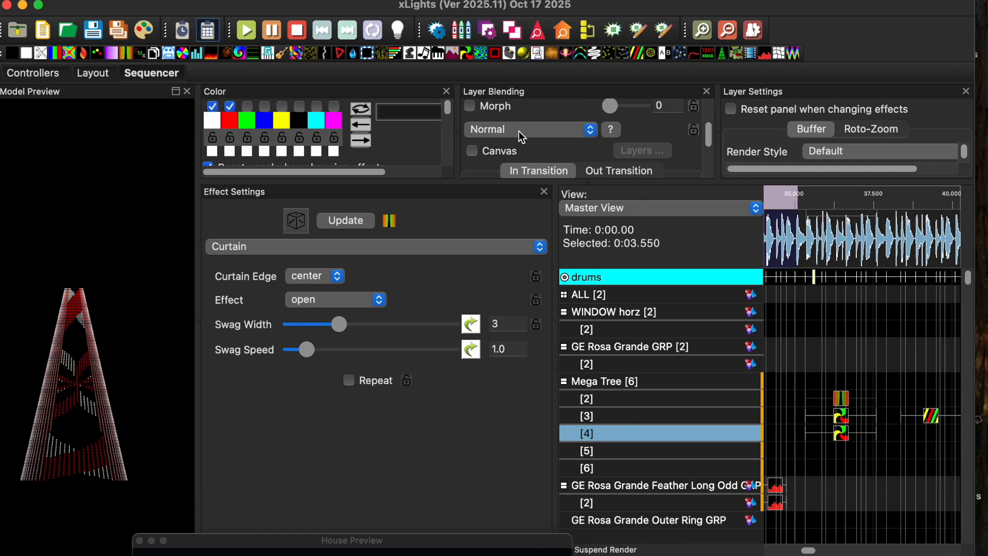
- Set the Curtain's layer blending to 1 is True Unmask and its Effect option to close
click(542, 126)
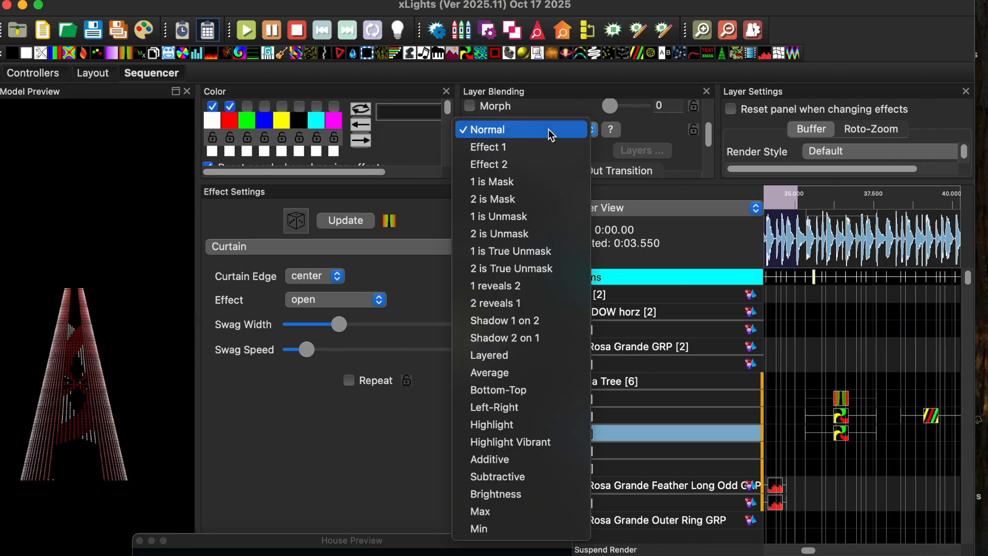
click(509, 252)
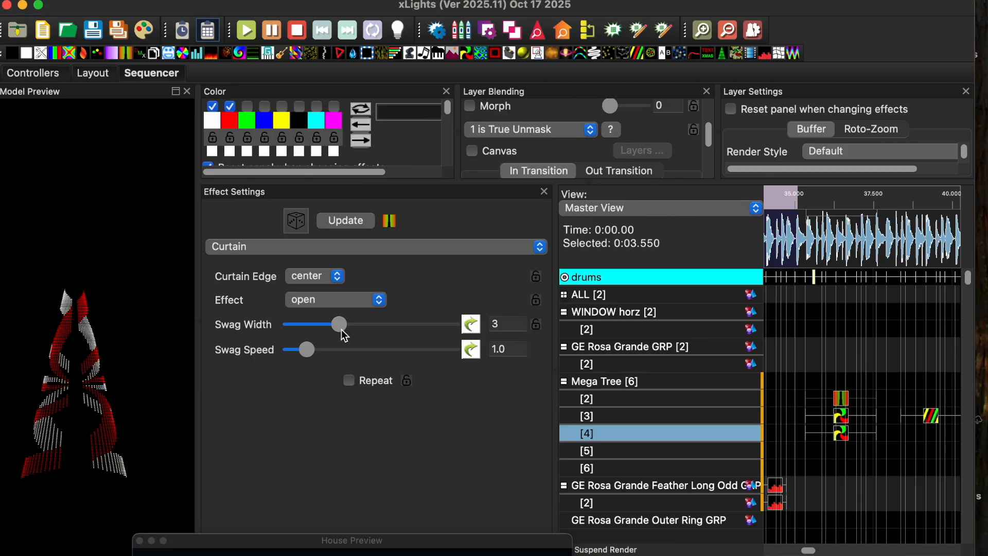
click(331, 298)
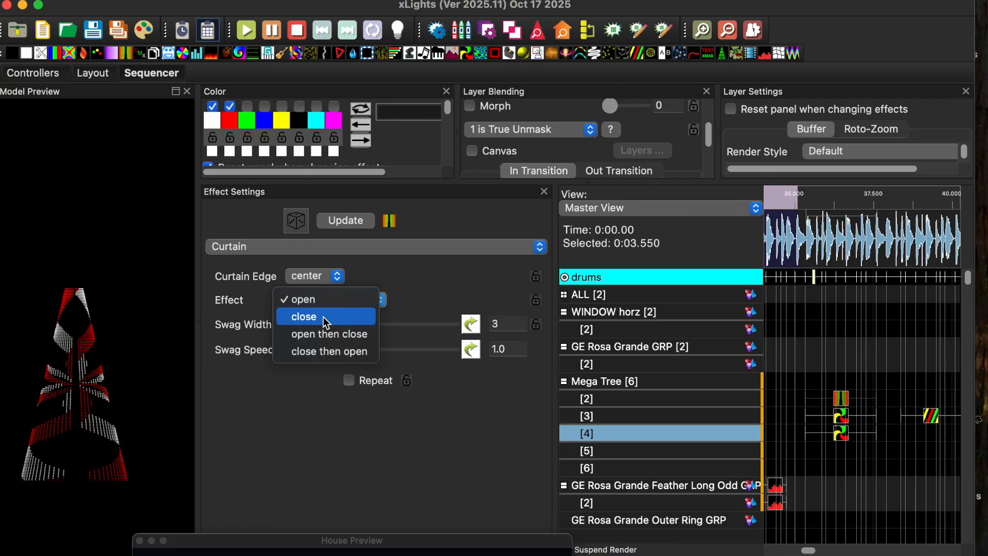
click(324, 316)
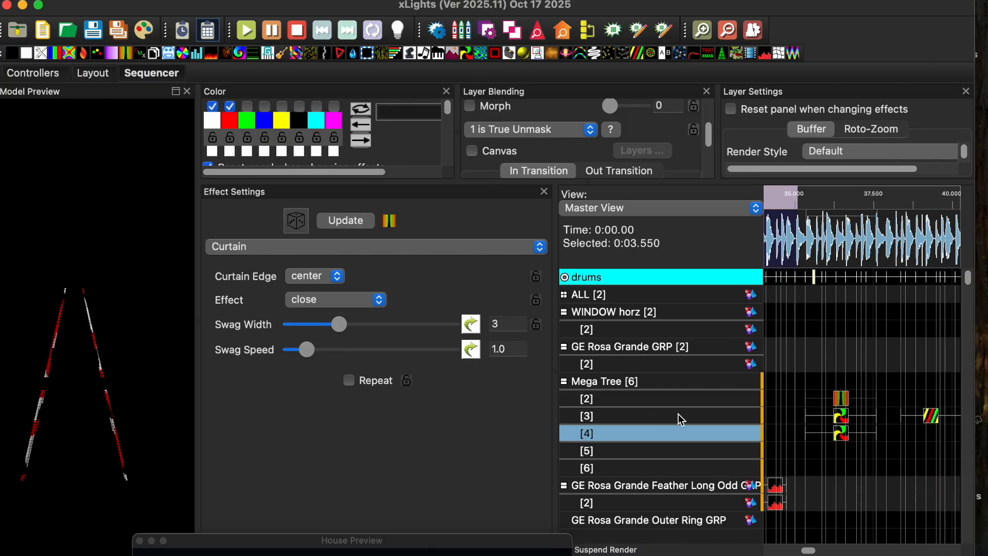
- Copy the Mega Tree's Spirals effect from layer 3 to layer 4 and make the copy white only
drag(806, 550, 813, 550)
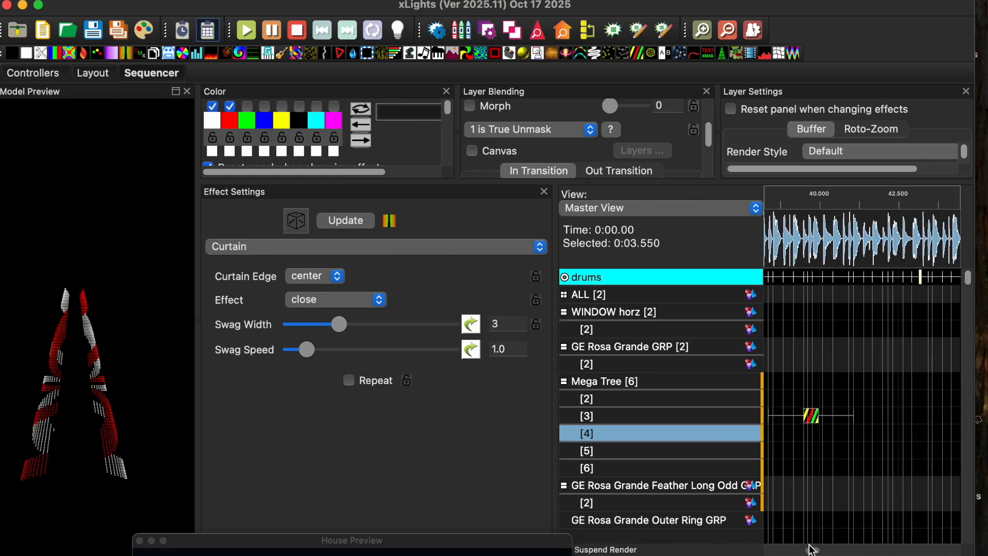
click(814, 416)
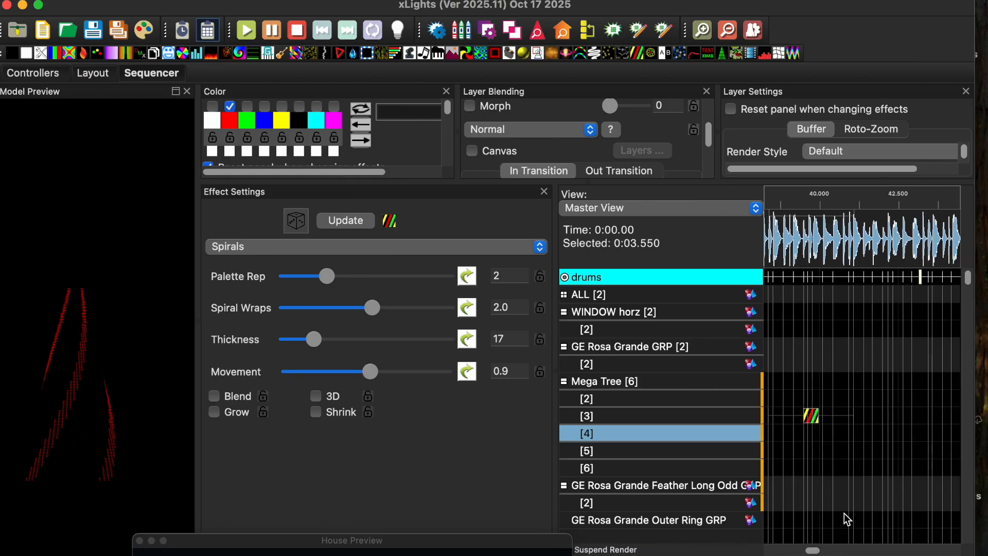
drag(815, 549, 813, 550)
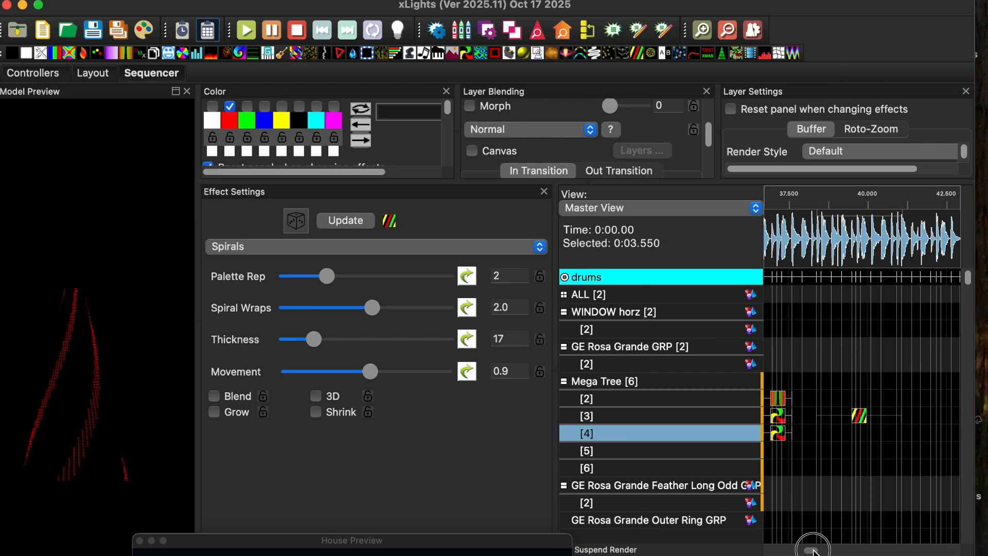
right_click(861, 418)
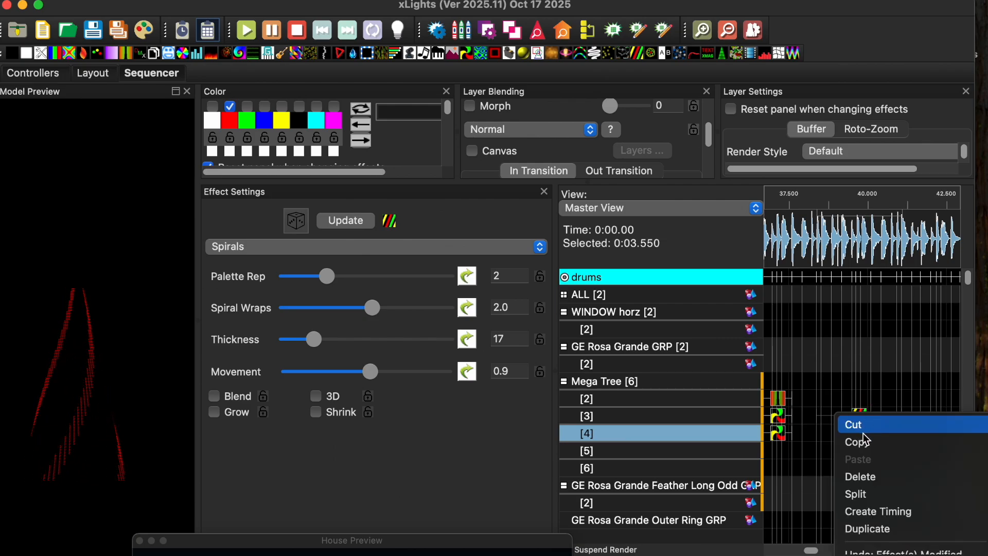
click(866, 441)
right_click(820, 433)
click(838, 474)
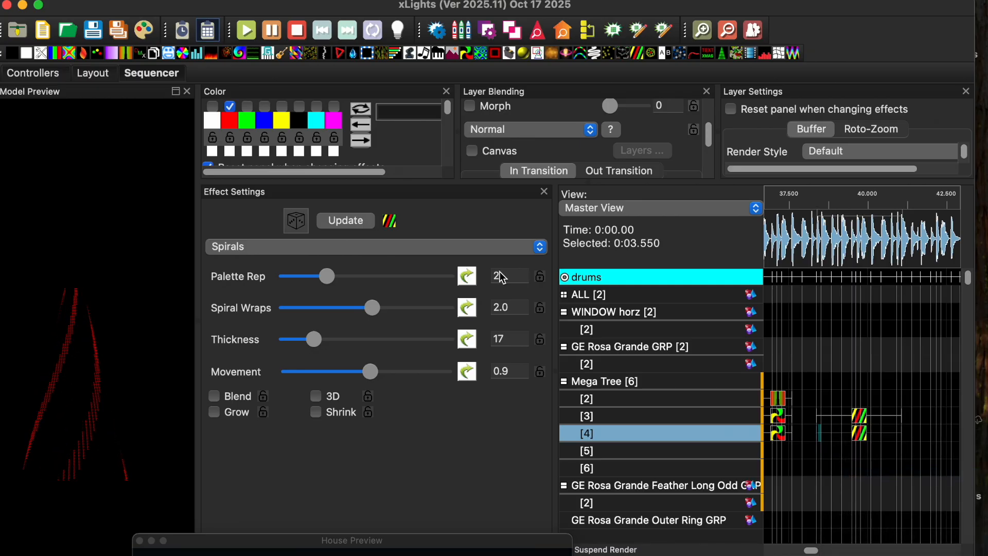
click(230, 106)
click(212, 106)
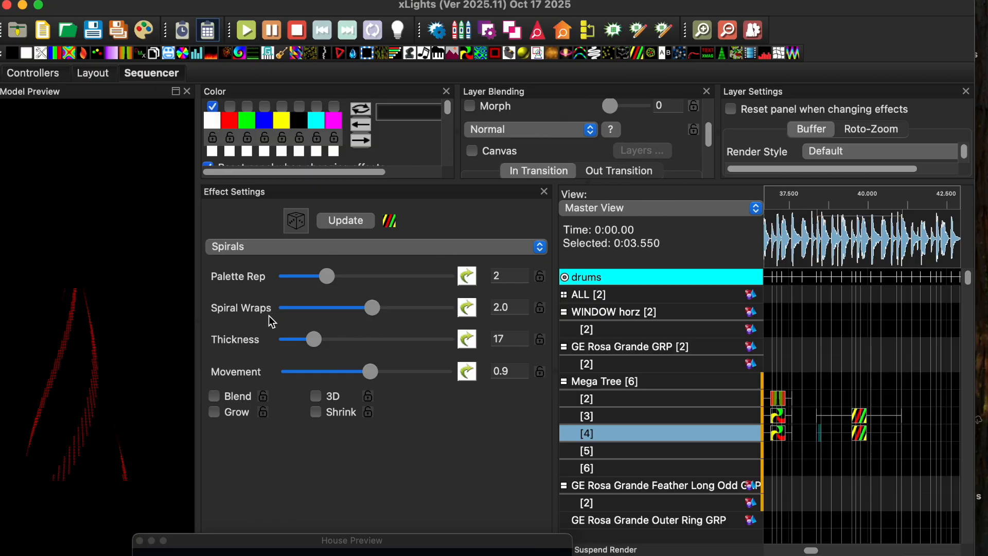
- Set the Spiral Wraps of the white Spirals effect on Mega Tree layer 4 to -2.0
click(494, 309)
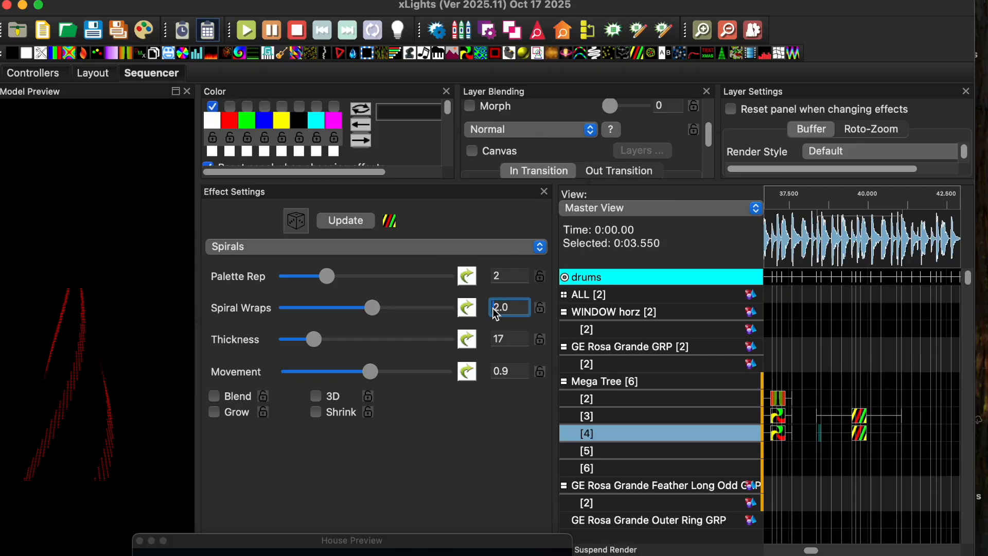
text(-)
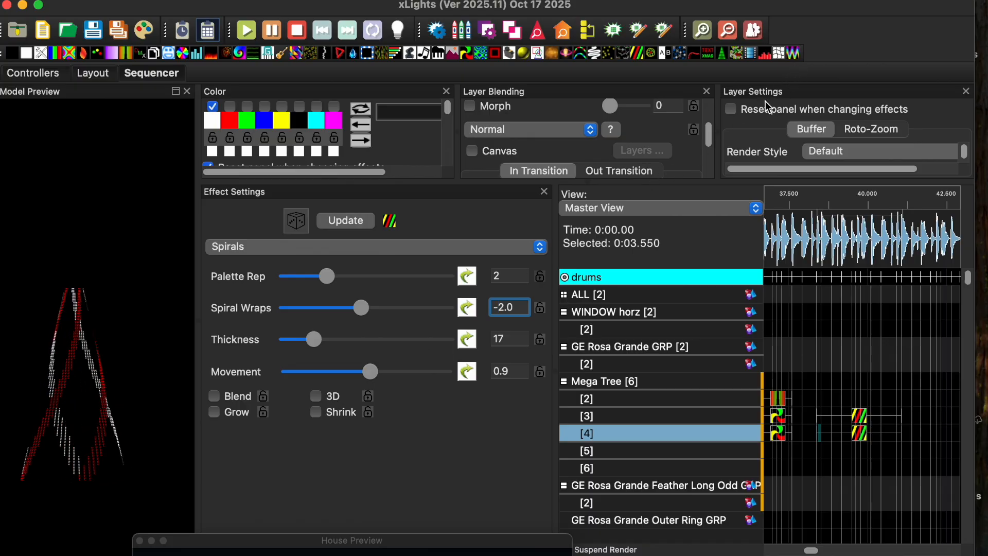
- Add a Warp effect on Mega Tree layer 2 above the two Spirals and set its Warp Type to water drops
drag(779, 55, 901, 402)
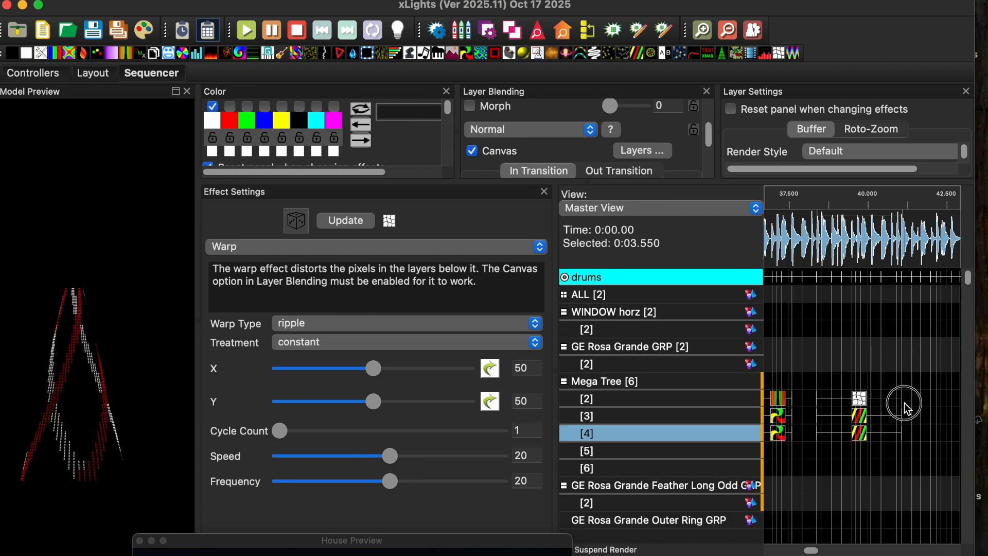
click(359, 321)
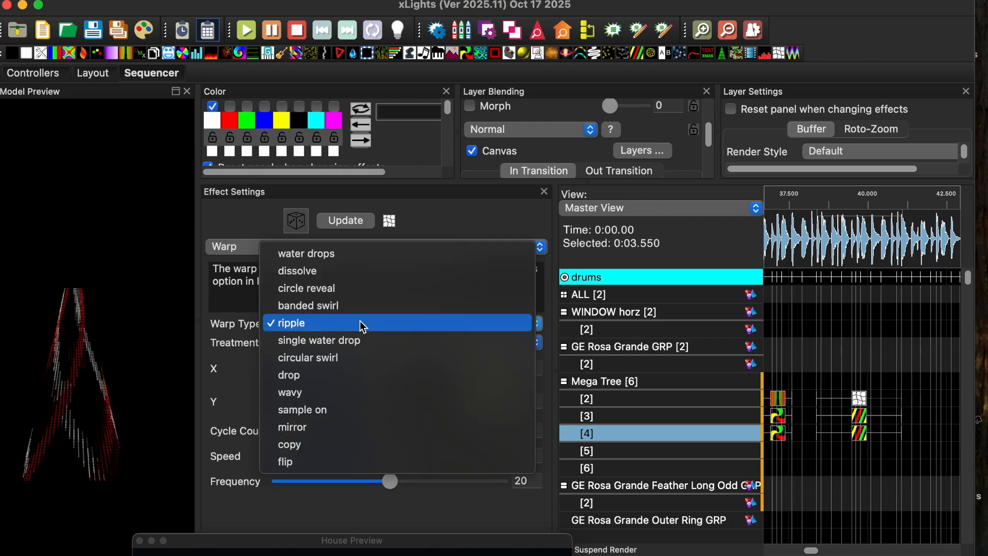
click(330, 255)
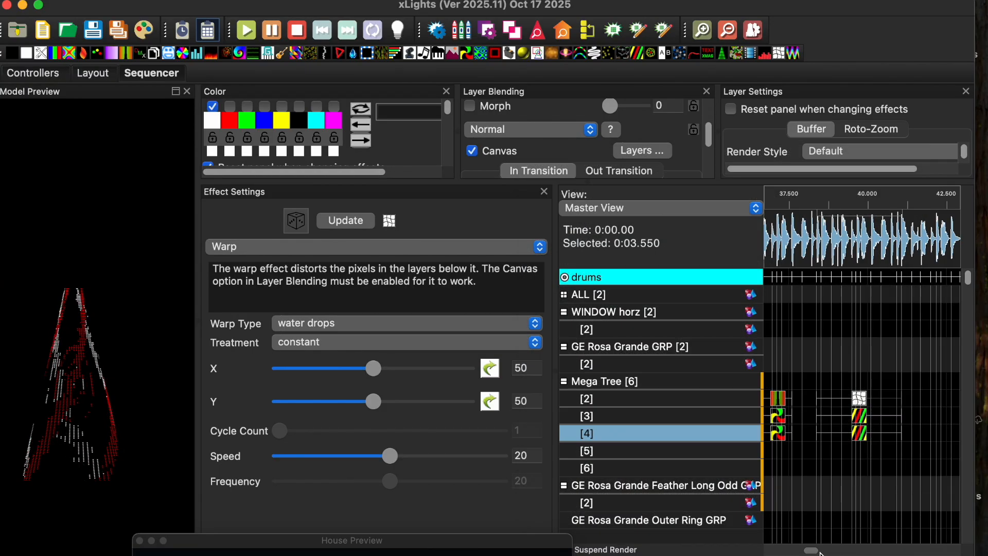
- Move the Warp near 47 s from Mega Tree's first layer to GE Rosa Grande GRP layer 2, leaving the VU Meter alone
drag(813, 550, 820, 552)
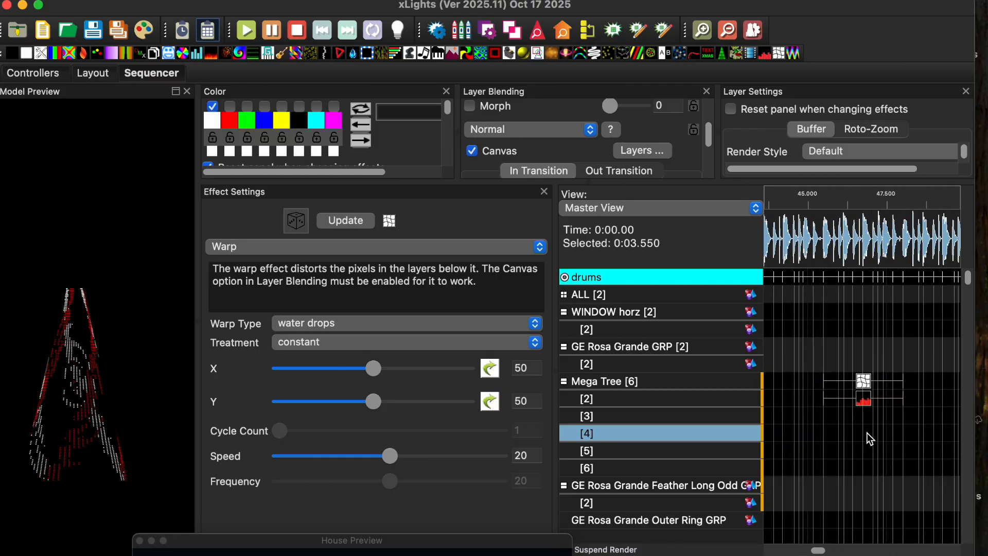
click(864, 400)
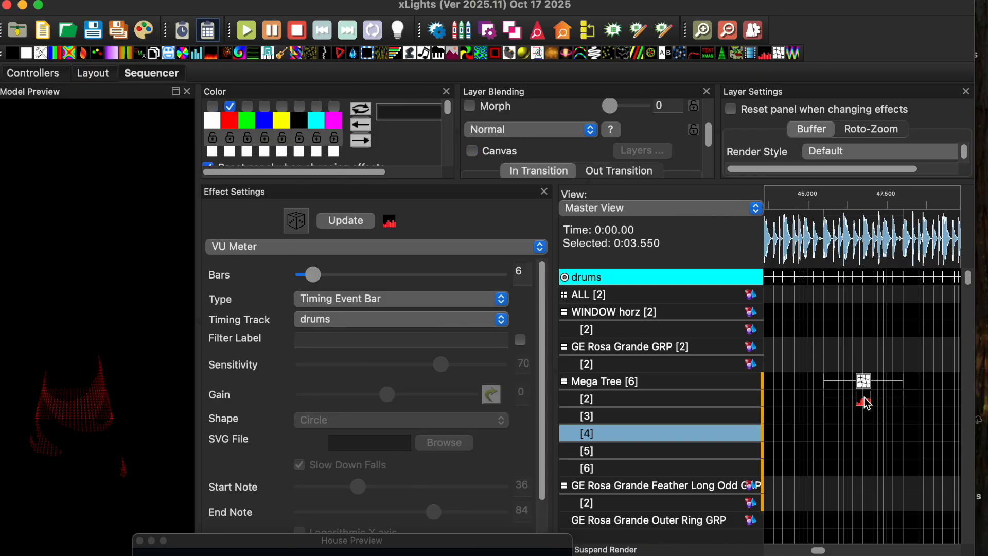
click(864, 381)
drag(863, 381, 863, 364)
click(868, 402)
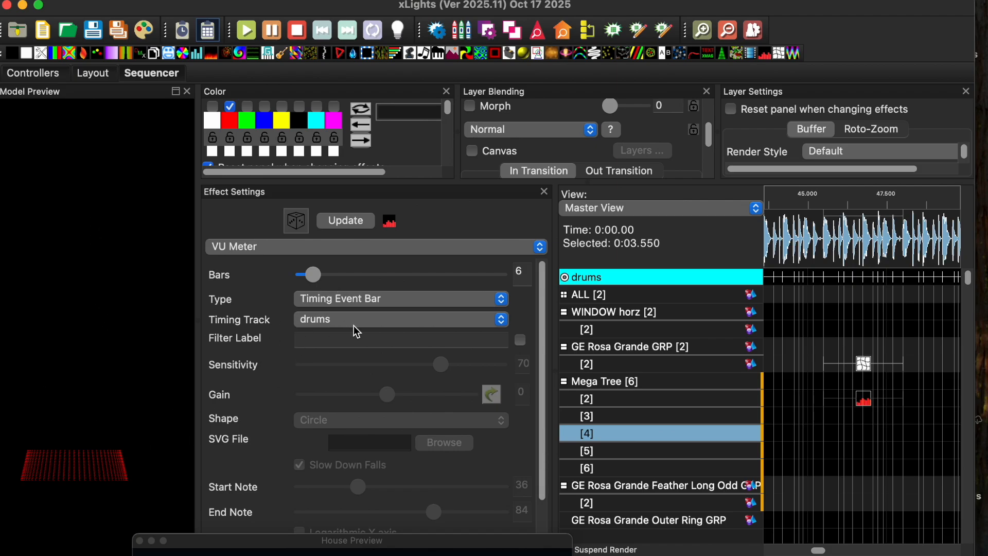
- Select a 3.2-second range from 45.375 s over the VU Meter effect and play it
drag(818, 264, 920, 260)
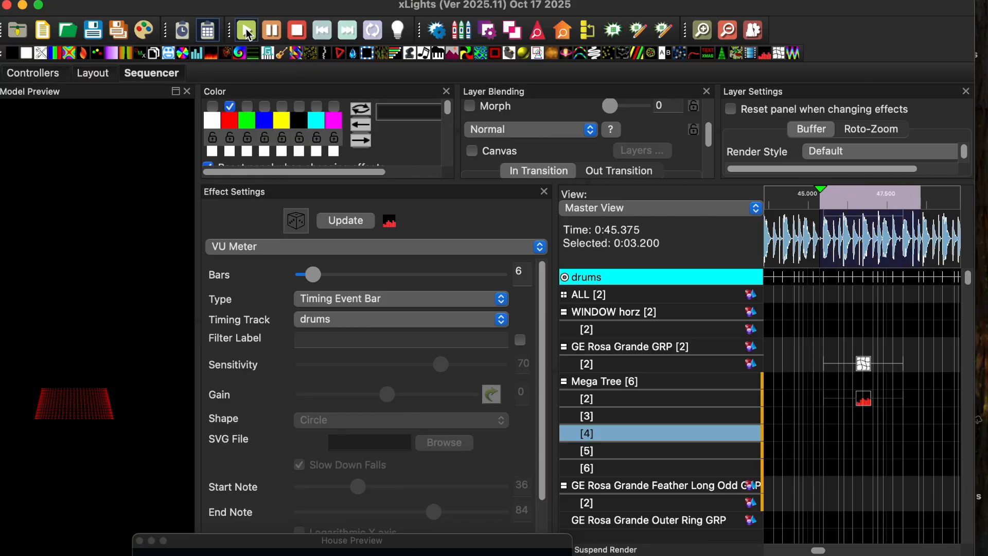
click(247, 33)
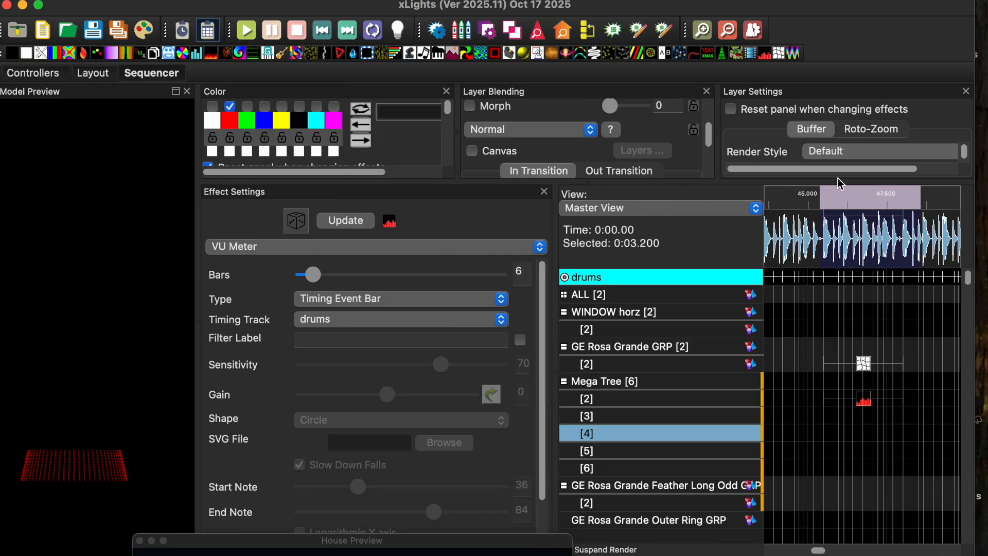
- Try the VU Meter's buffer Transformation with None, and set it back to Rotate CC 90
click(788, 182)
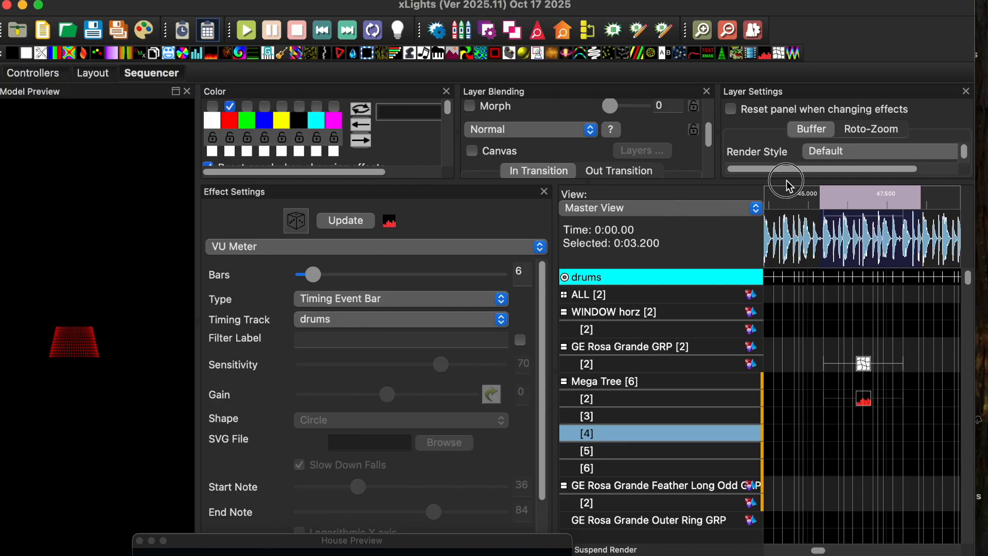
drag(787, 183, 788, 212)
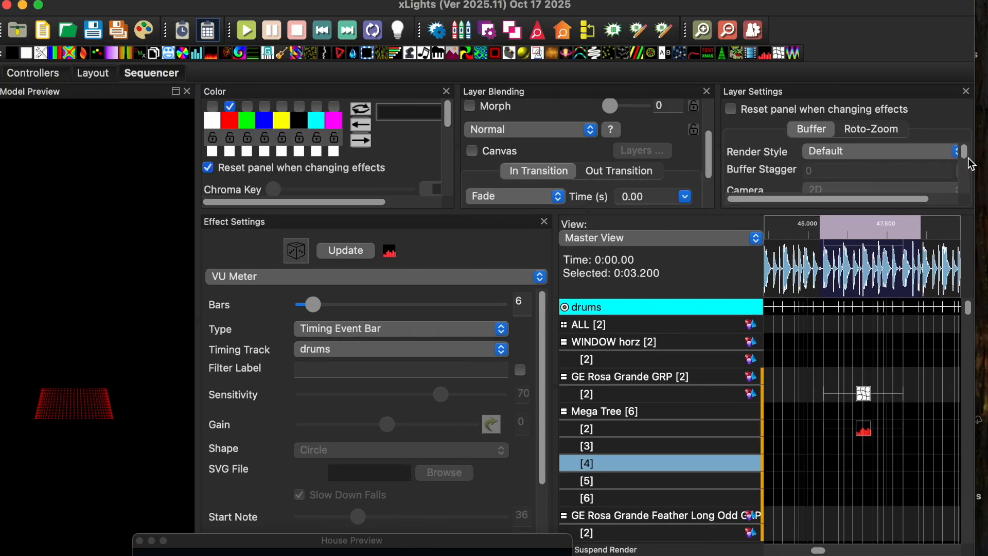
scroll(965, 155, down, 3)
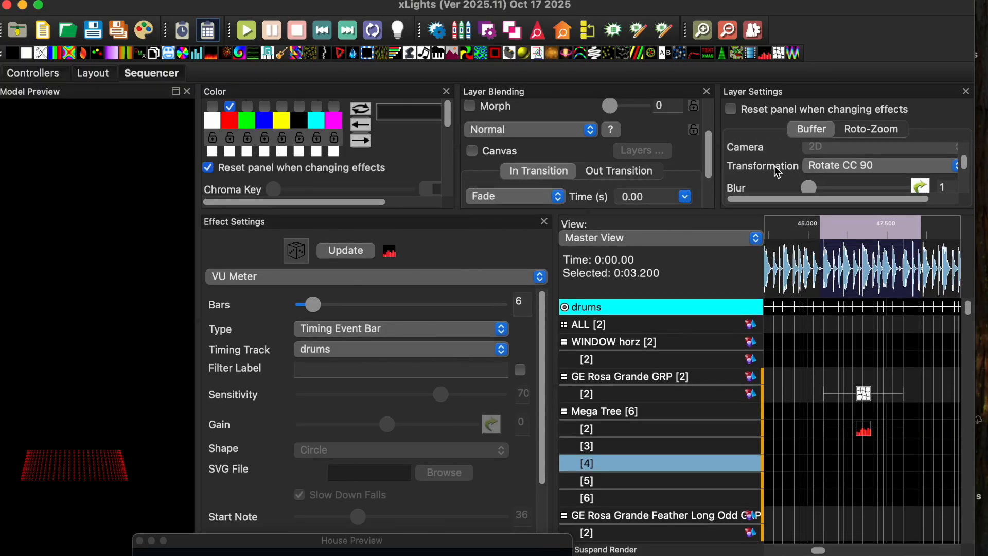
click(864, 165)
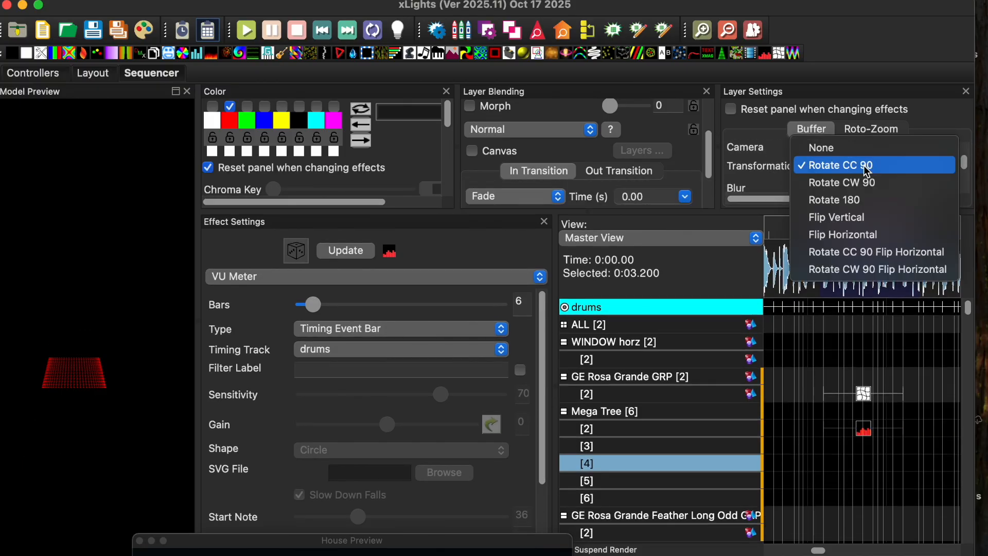
click(831, 149)
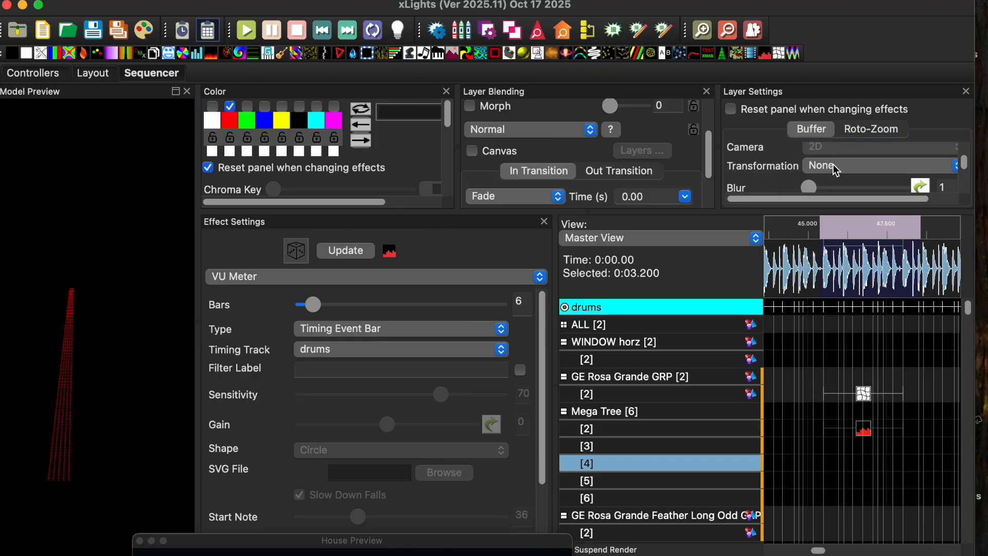
click(833, 166)
click(837, 180)
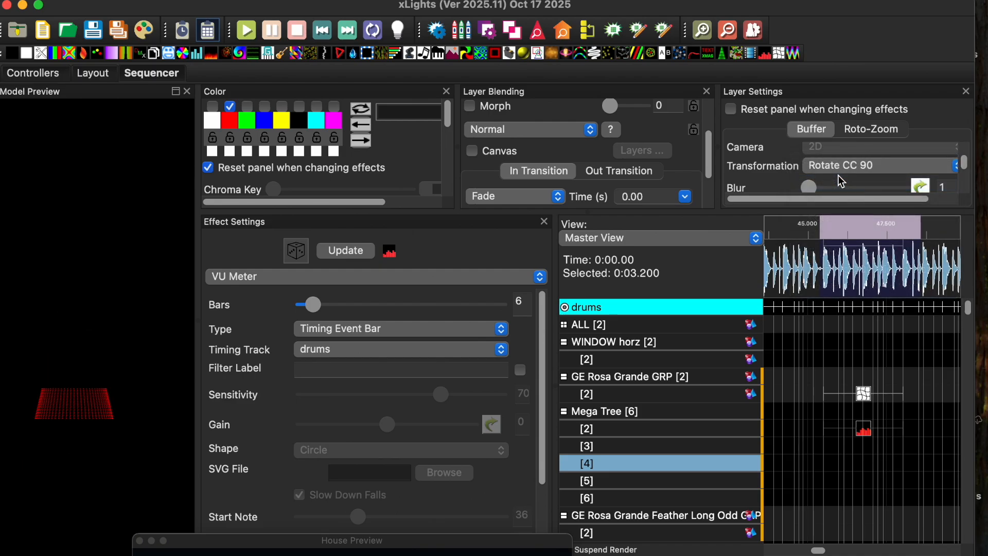
- Move the Warp back to Mega Tree's first layer above the VU Meter and keep its Warp Type as banded swirl
click(865, 395)
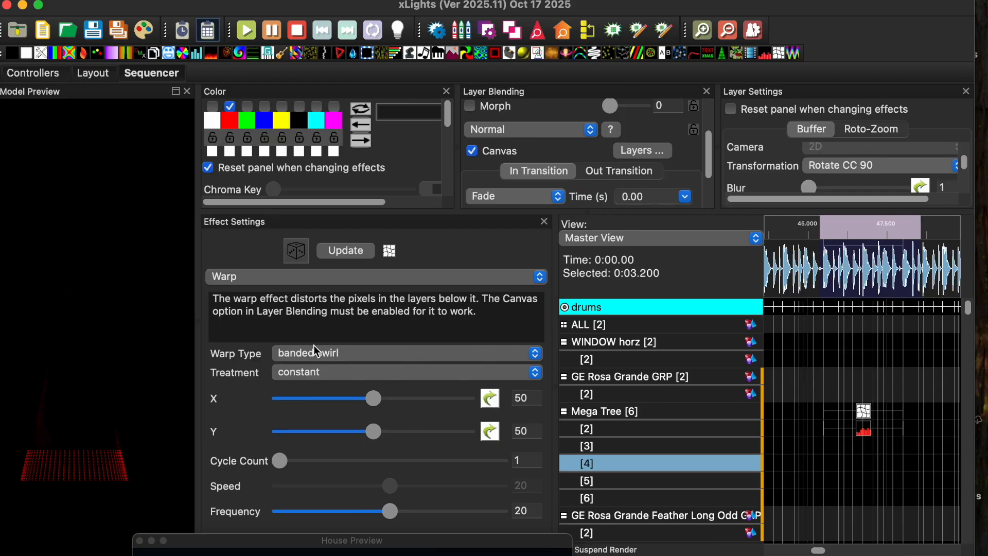
click(346, 357)
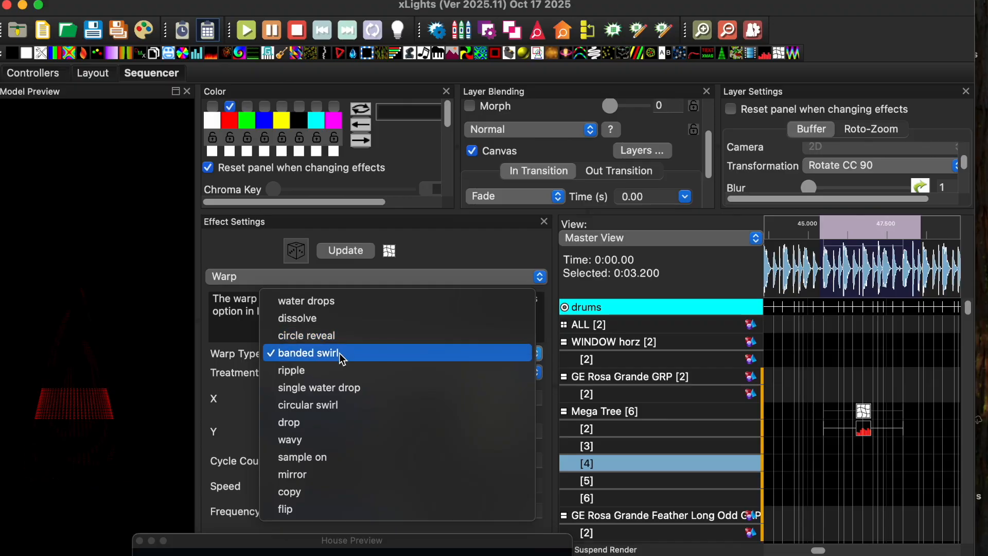
click(340, 356)
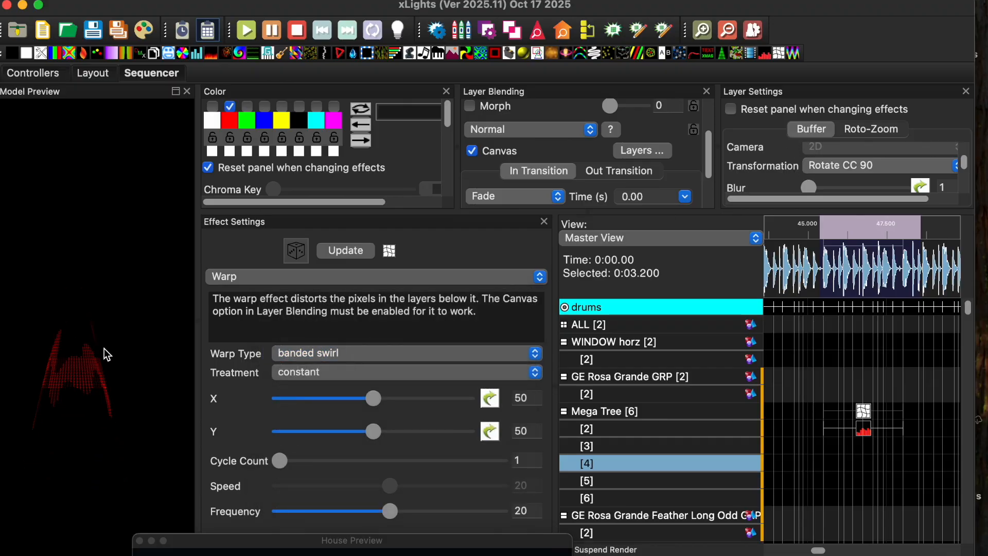
- Apply a Timing Track Toggle value curve to the Warp's X, using the drums timing track with low 0 and high 100
click(490, 399)
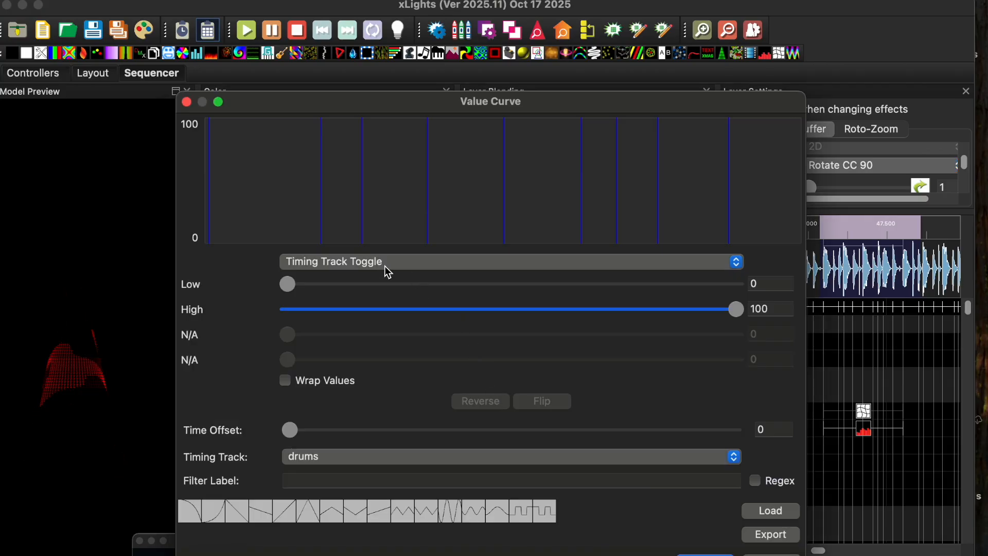
click(416, 264)
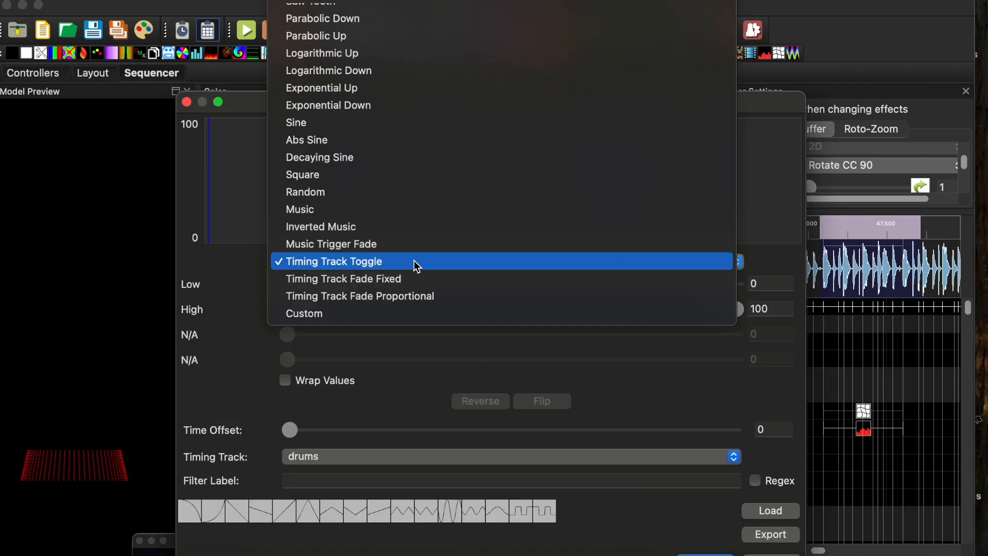
click(372, 262)
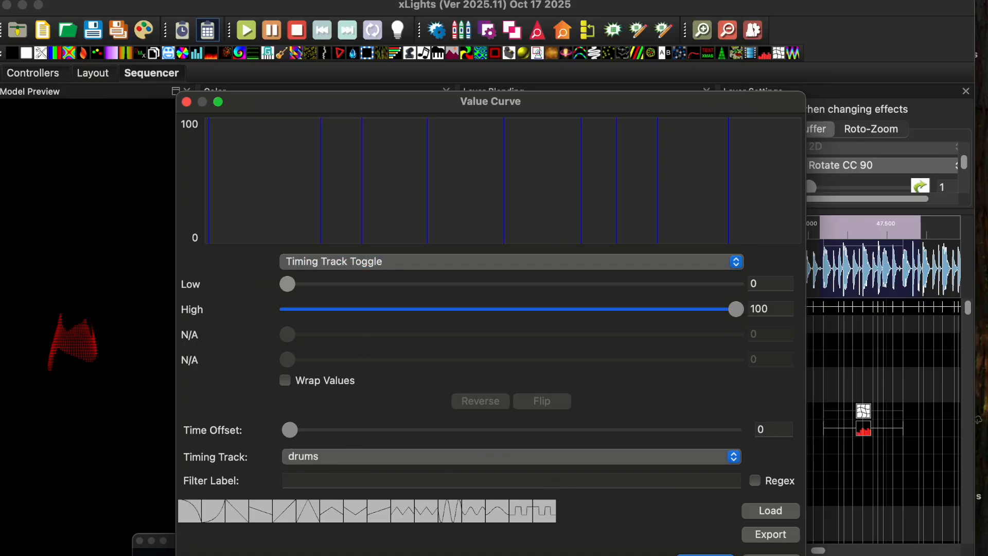
click(705, 554)
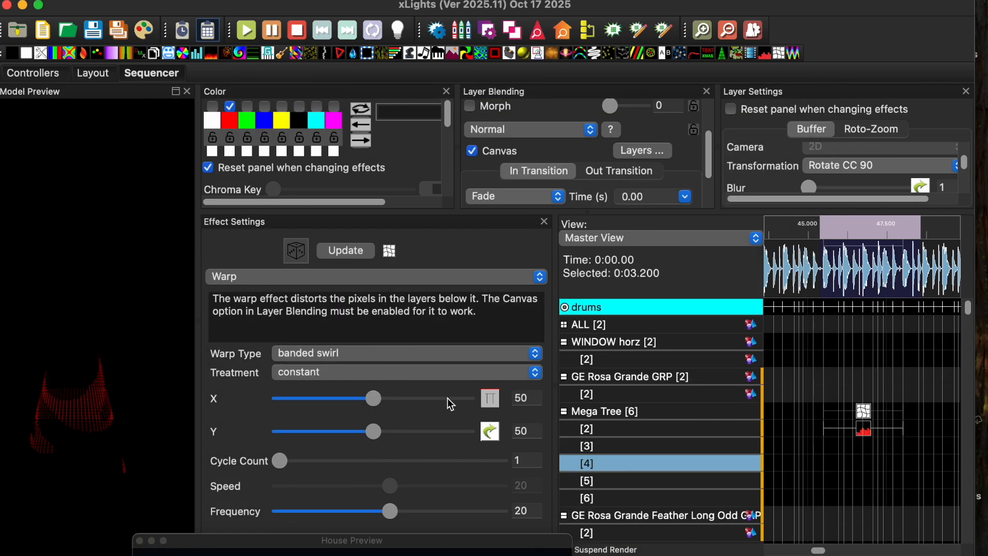
- Play the selected range to preview the VU Meter with the banded swirl Warp above it
click(868, 435)
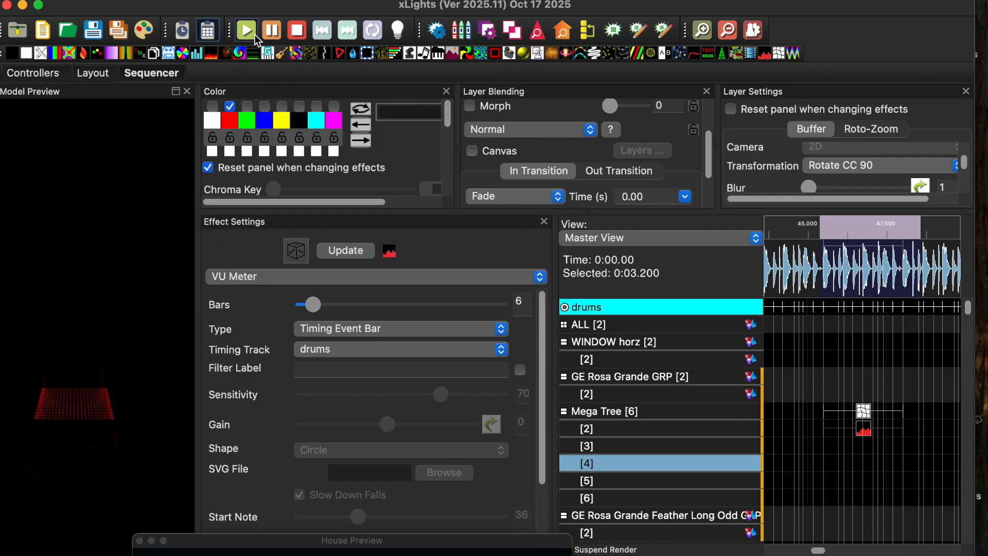
click(250, 34)
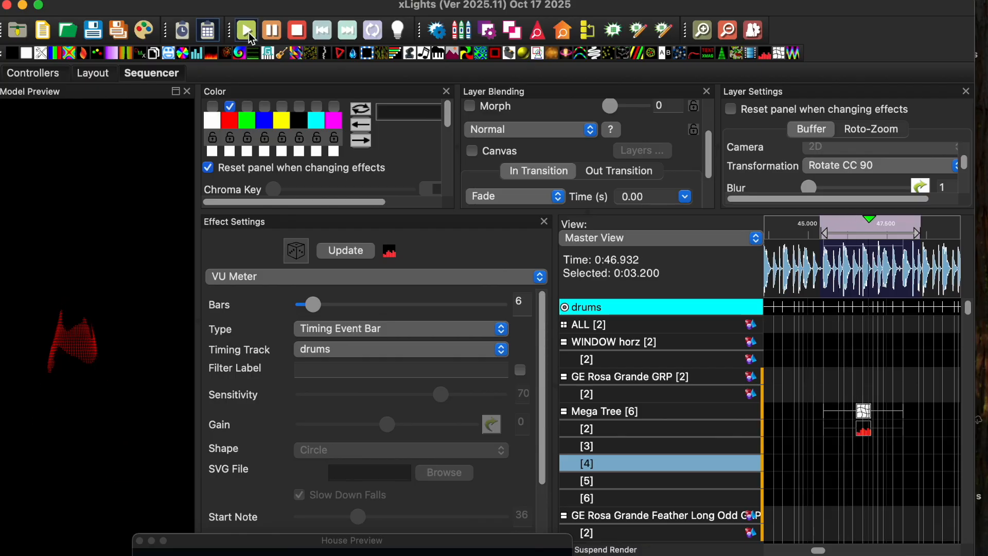
click(296, 32)
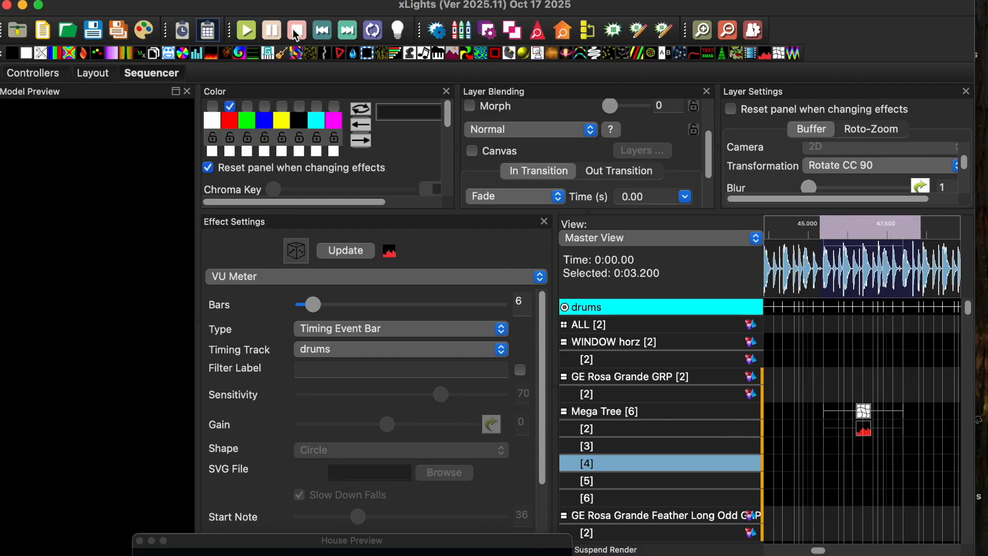
click(242, 37)
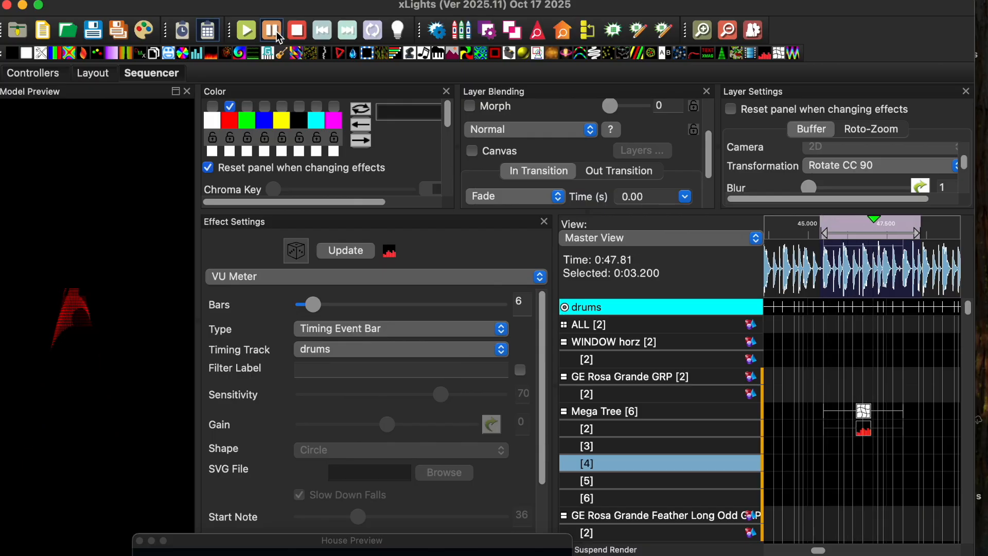
- Remove the Warp from Mega Tree's first layer and play the selected range with only the VU Meter
drag(864, 417, 865, 418)
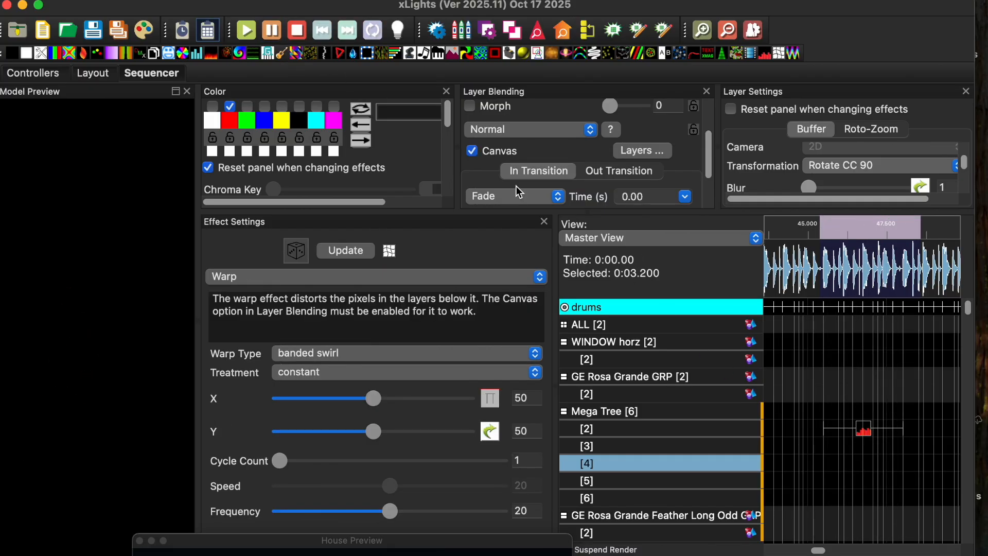
click(248, 33)
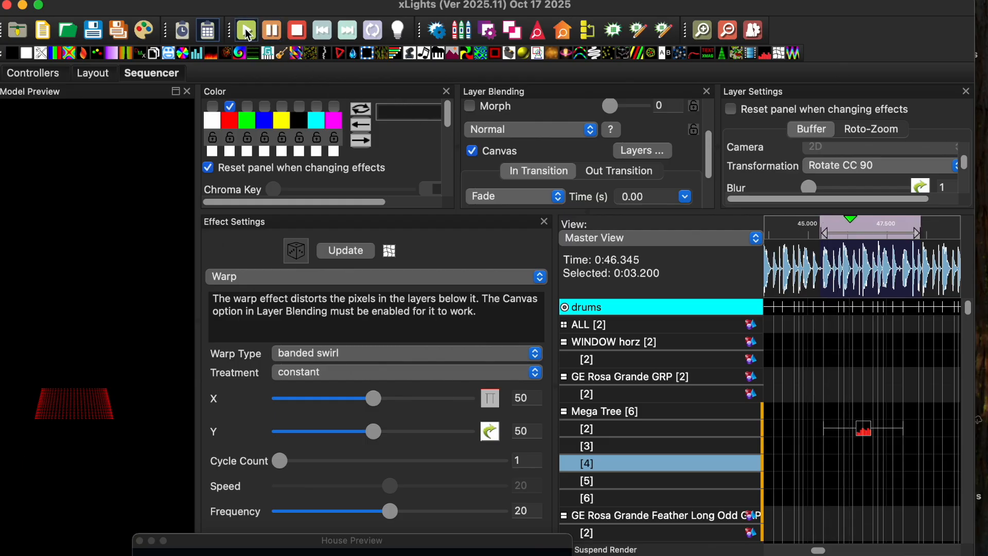